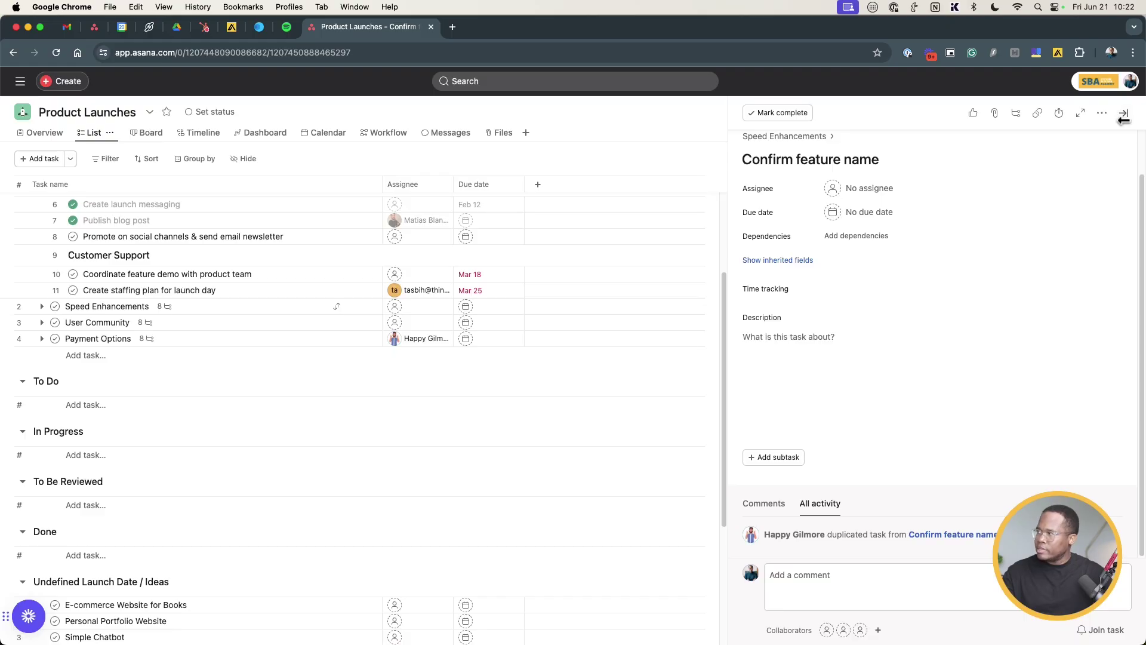
Add the Task Status field from the field library to the Product Launches project.
{"action": "left_click", "coordinate": [1123, 115]}
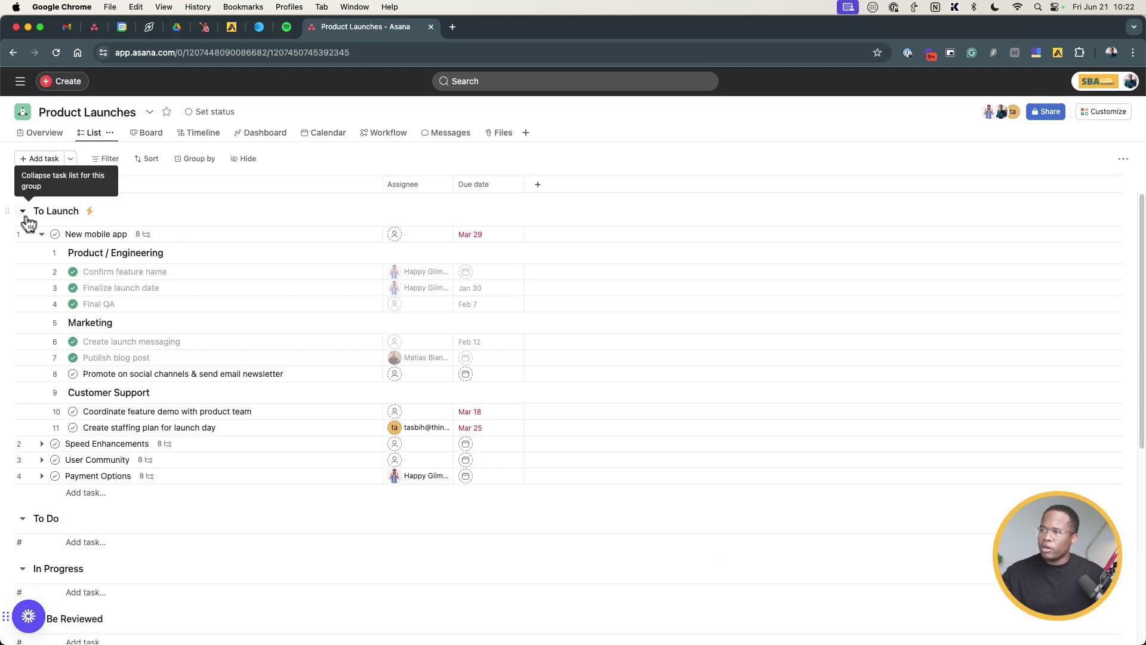
{"action": "left_click", "coordinate": [40, 234]}
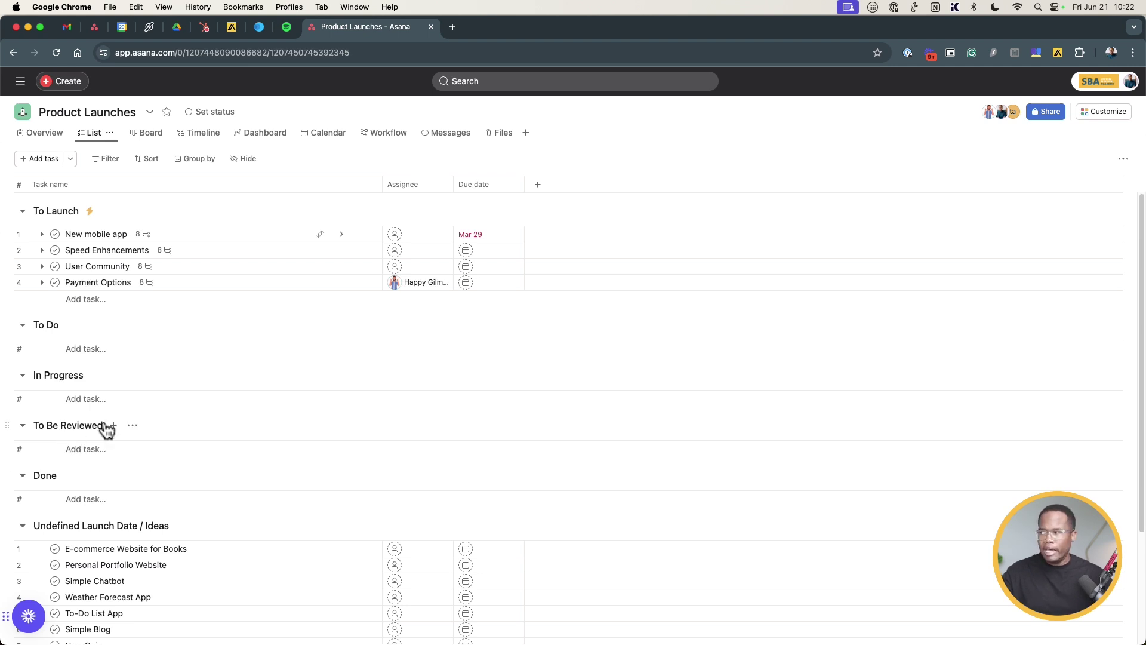
{"action": "left_click", "coordinate": [1103, 118]}
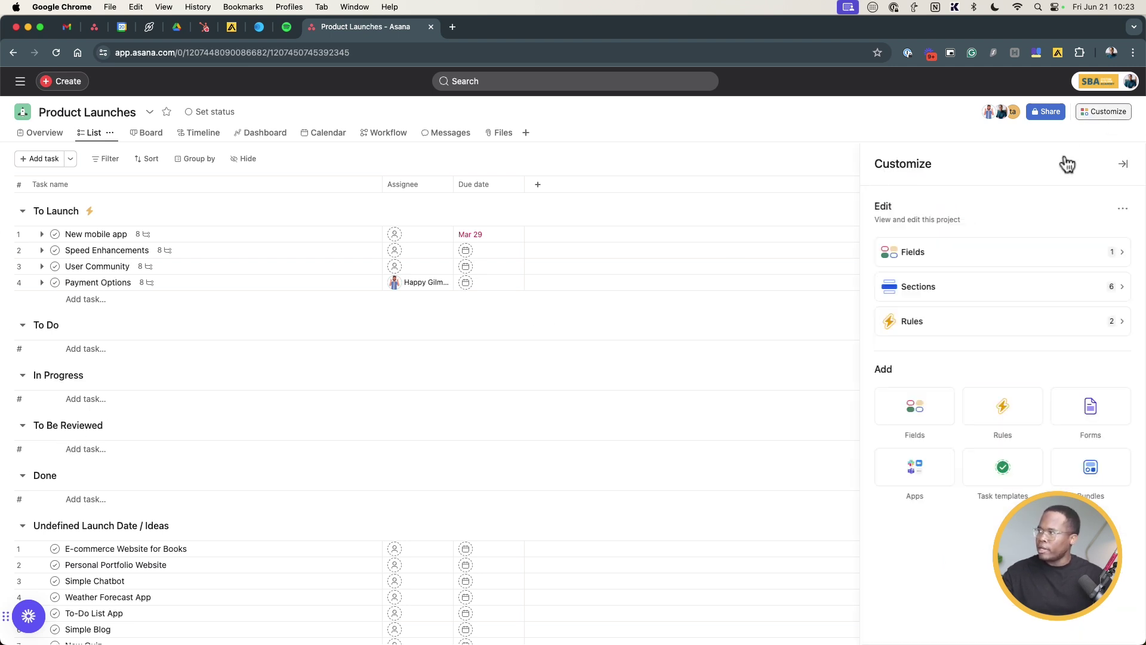
{"action": "left_click", "coordinate": [1034, 250]}
{"action": "left_click", "coordinate": [1109, 208]}
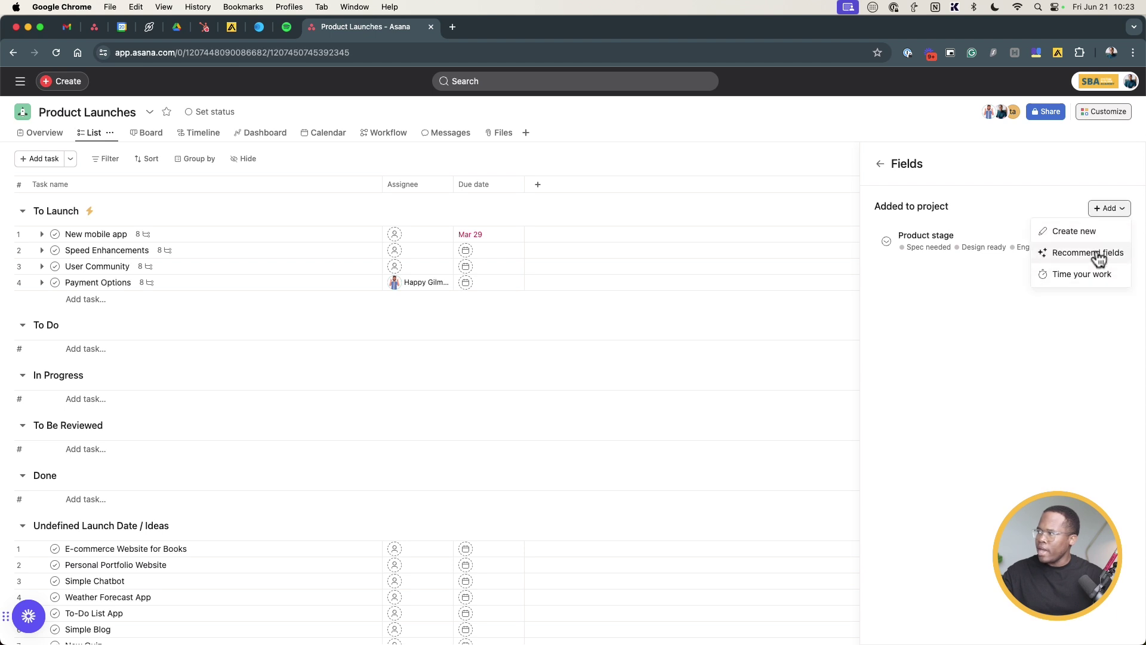
{"action": "left_click", "coordinate": [1094, 238]}
{"action": "left_click", "coordinate": [543, 230]}
{"action": "left_click", "coordinate": [498, 306]}
{"action": "type", "text": "status"}
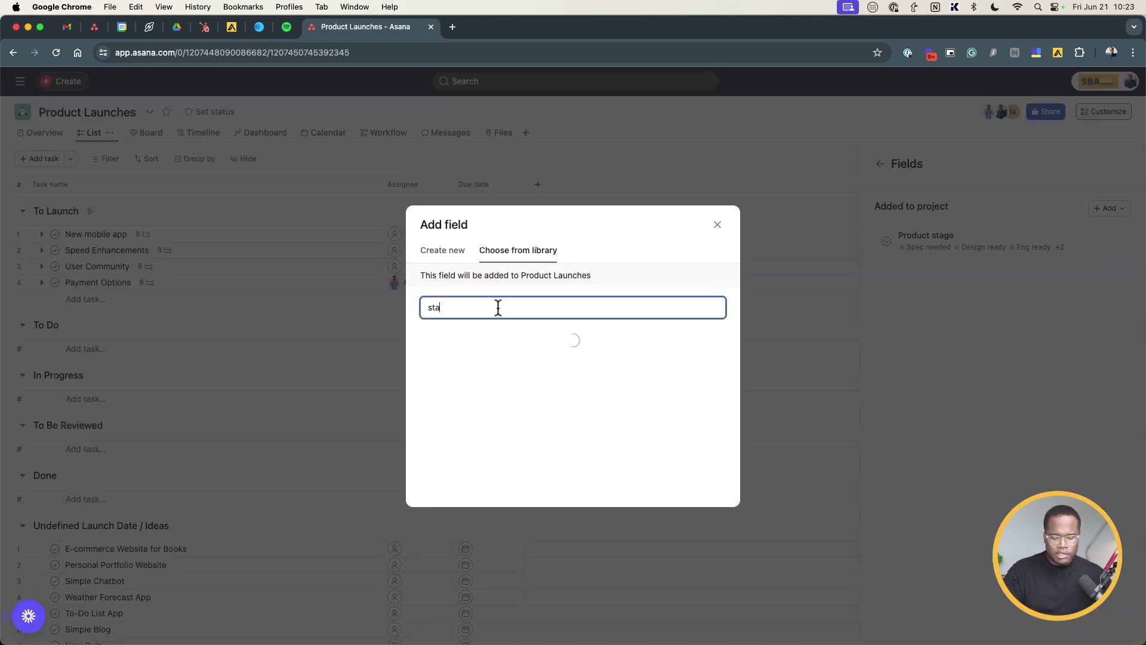
{"action": "left_click", "coordinate": [531, 411]}
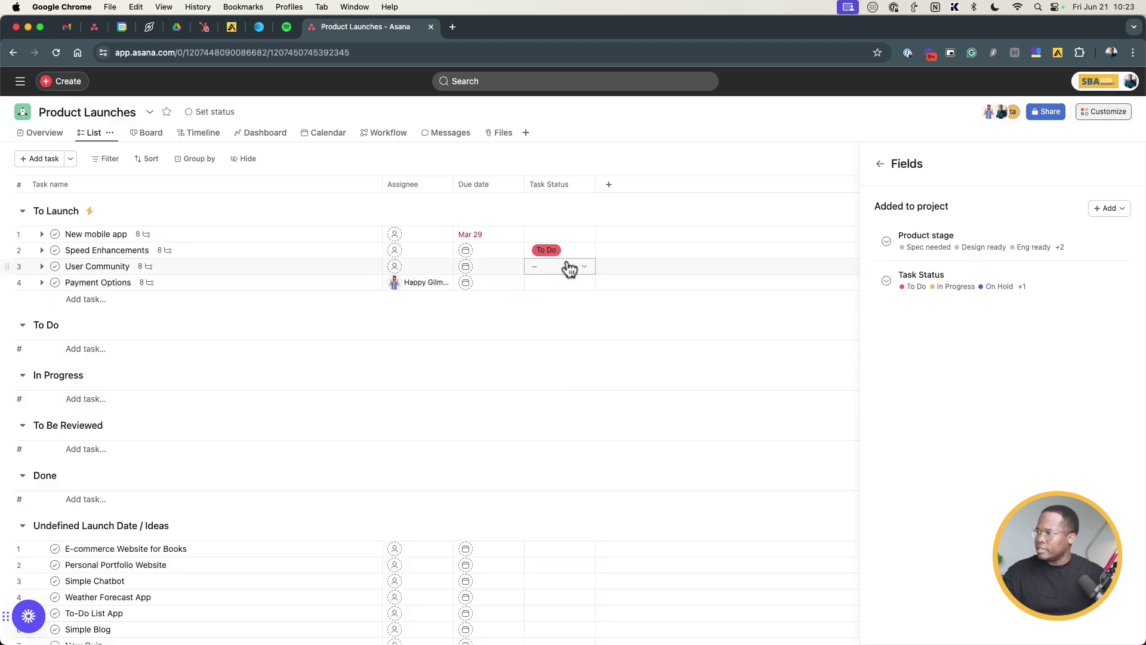
Rename the Task Status option On Hold to To Be Reviewed and save the options.
{"action": "left_click", "coordinate": [590, 252]}
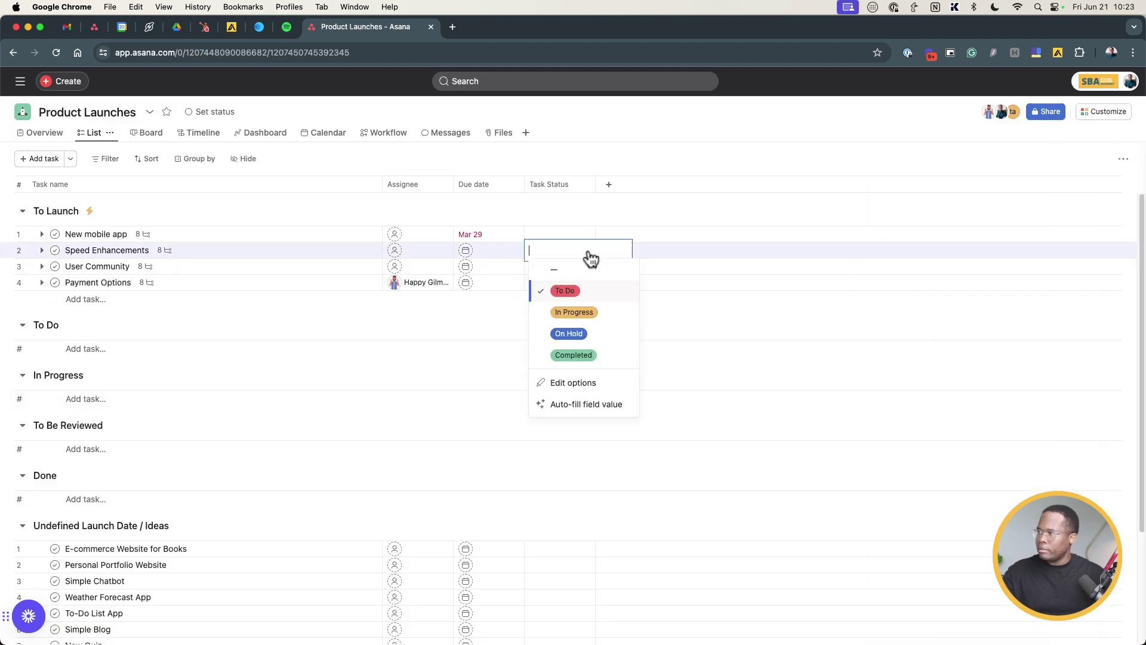
{"action": "left_click", "coordinate": [609, 389]}
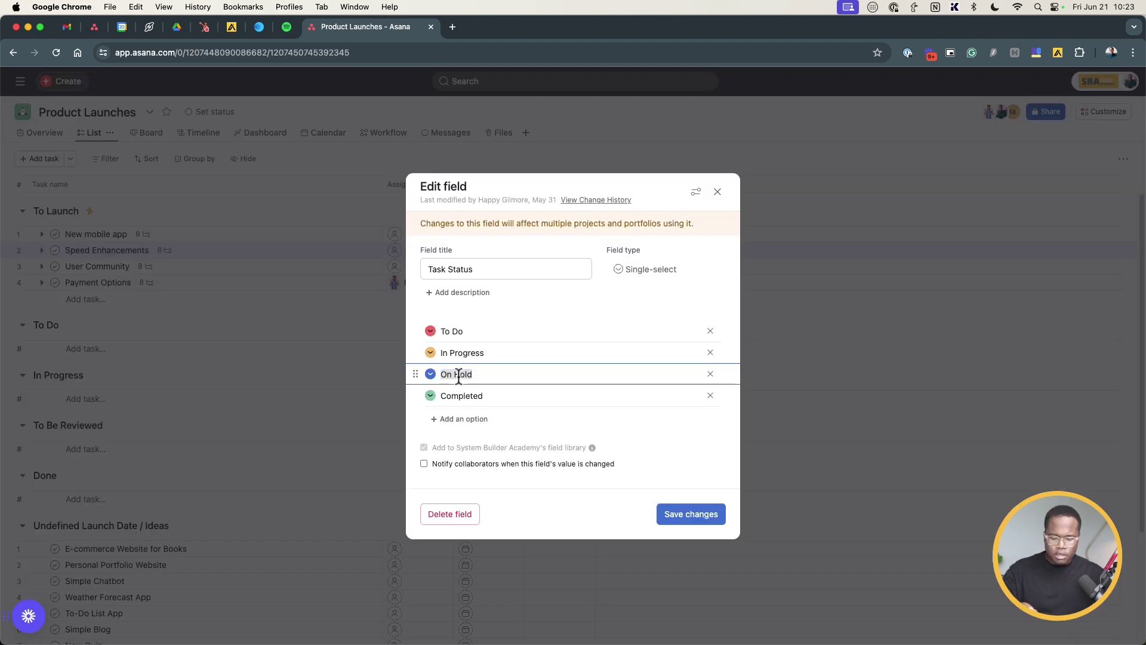
{"action": "type", "text": "wed"}
{"action": "double_click", "coordinate": [469, 396]}
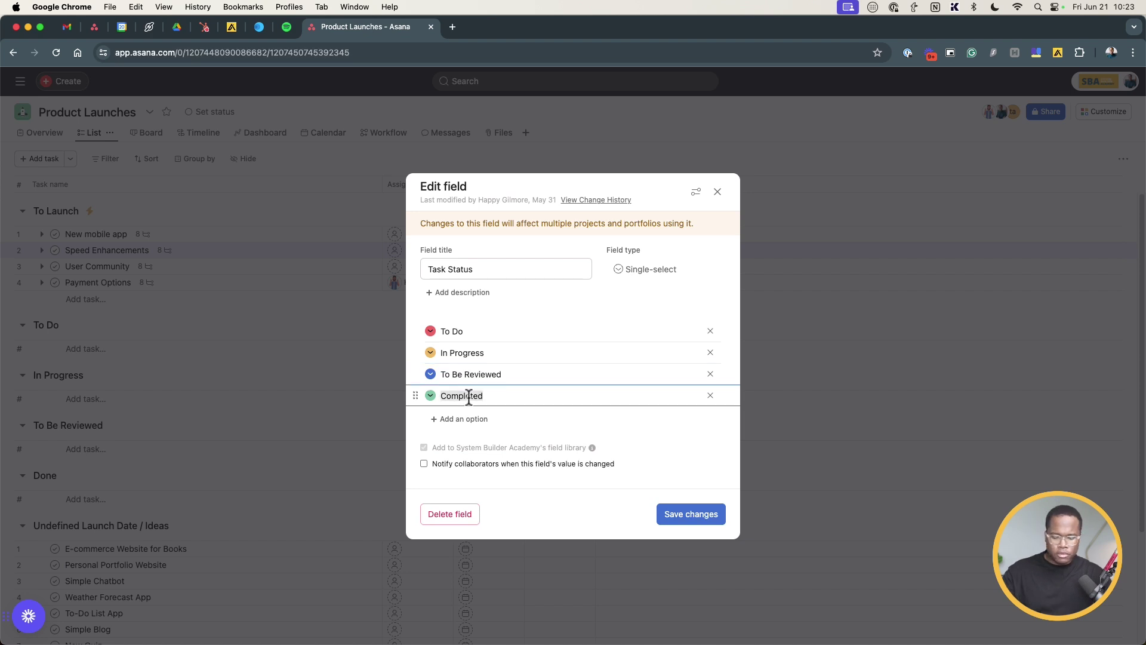
{"action": "left_click", "coordinate": [690, 514]}
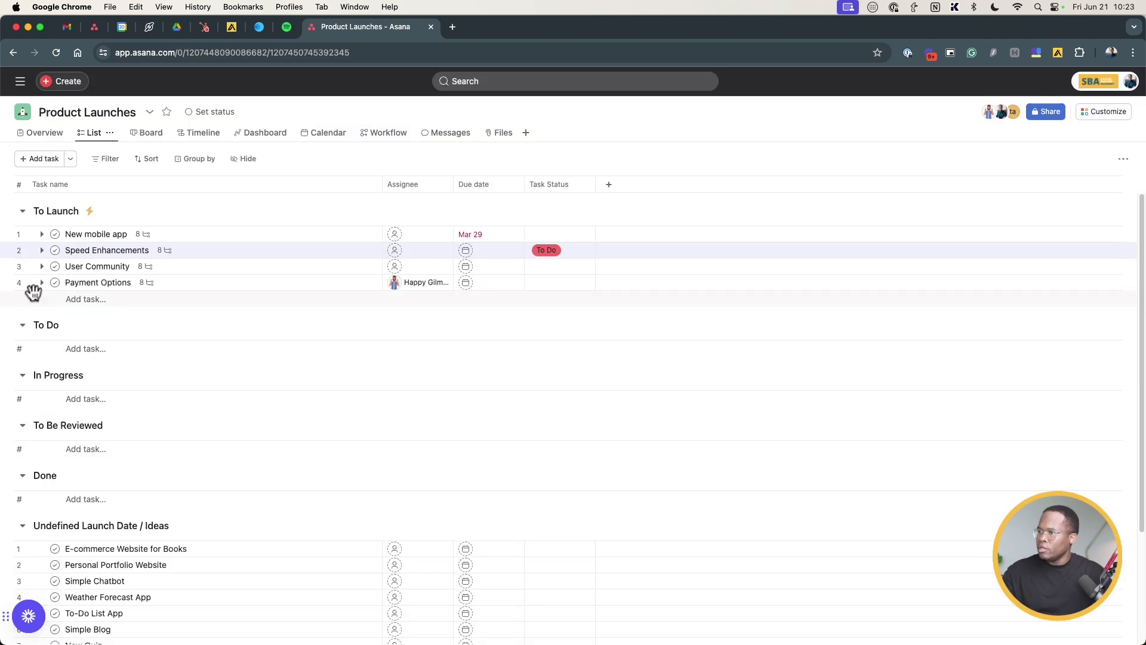
Add Task 1 to Task 4 under To Do, with Task 1 assigned and due today.
{"action": "left_click", "coordinate": [87, 351]}
{"action": "type", "text": "Task 1"}
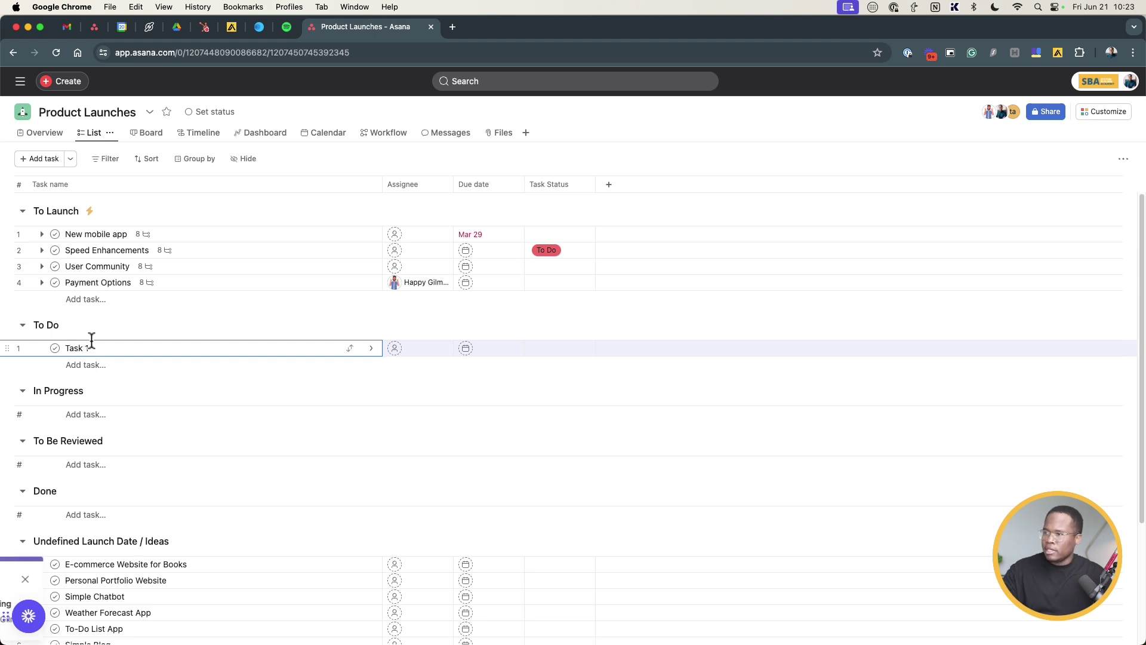
{"action": "left_click", "coordinate": [396, 349]}
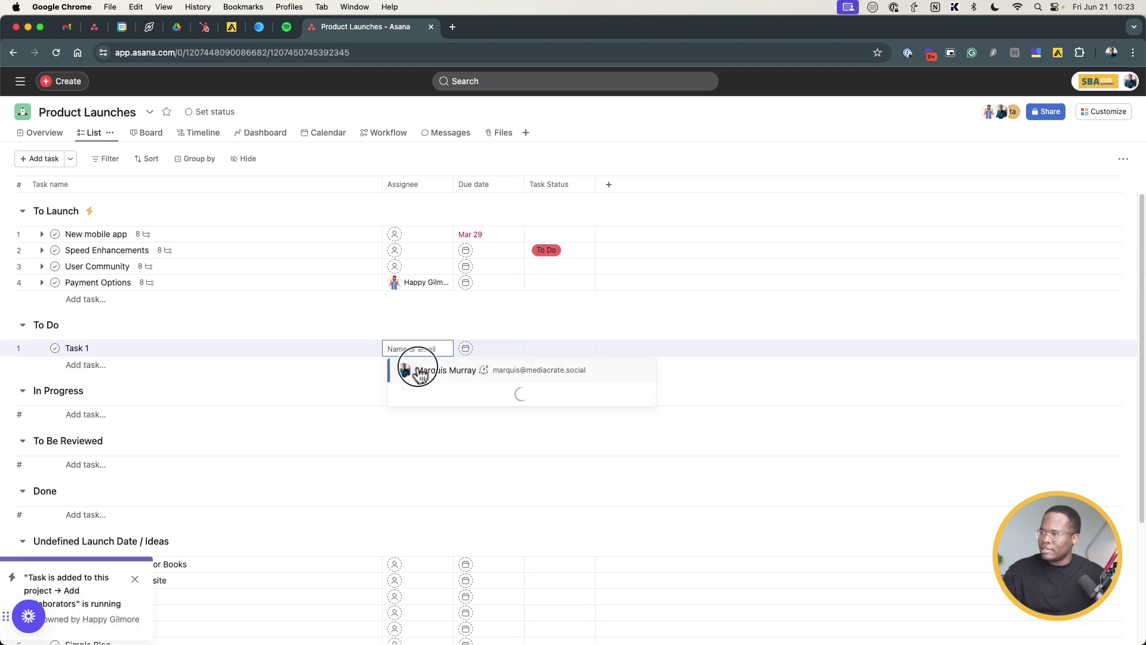
{"action": "left_click", "coordinate": [454, 370]}
{"action": "left_click", "coordinate": [568, 499]}
{"action": "left_click", "coordinate": [81, 351]}
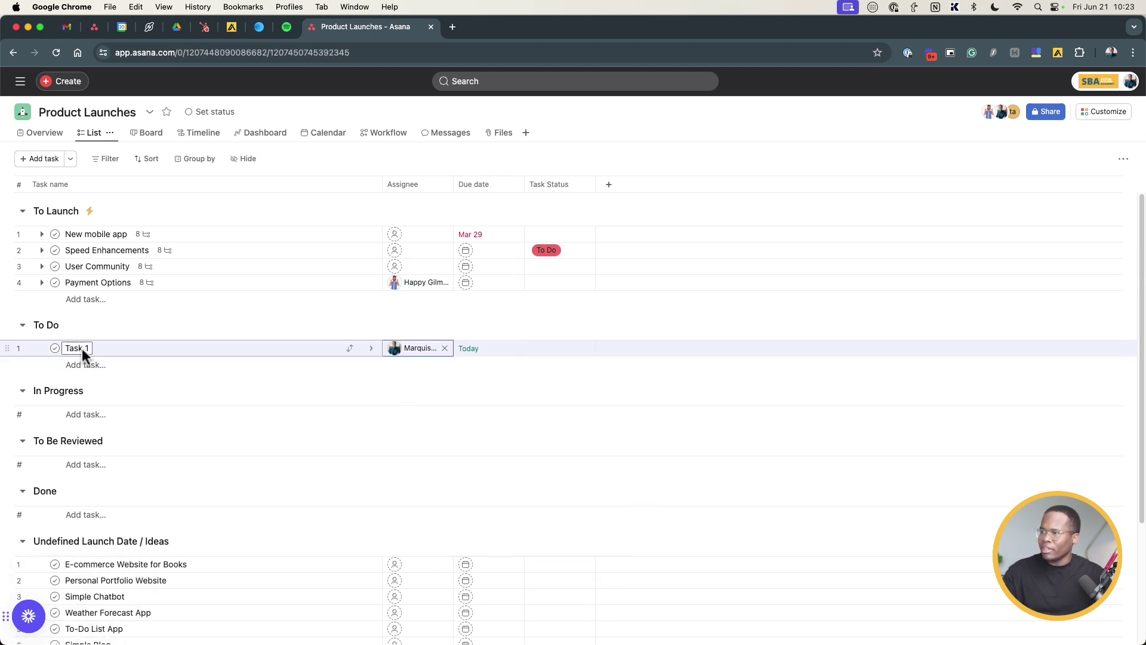
{"action": "key", "text": "Return"}
{"action": "type", "text": "Task 2"}
{"action": "key", "text": "Return"}
{"action": "type", "text": "Task 3"}
{"action": "key", "text": "Return"}
{"action": "type", "text": "\\Task 4"}
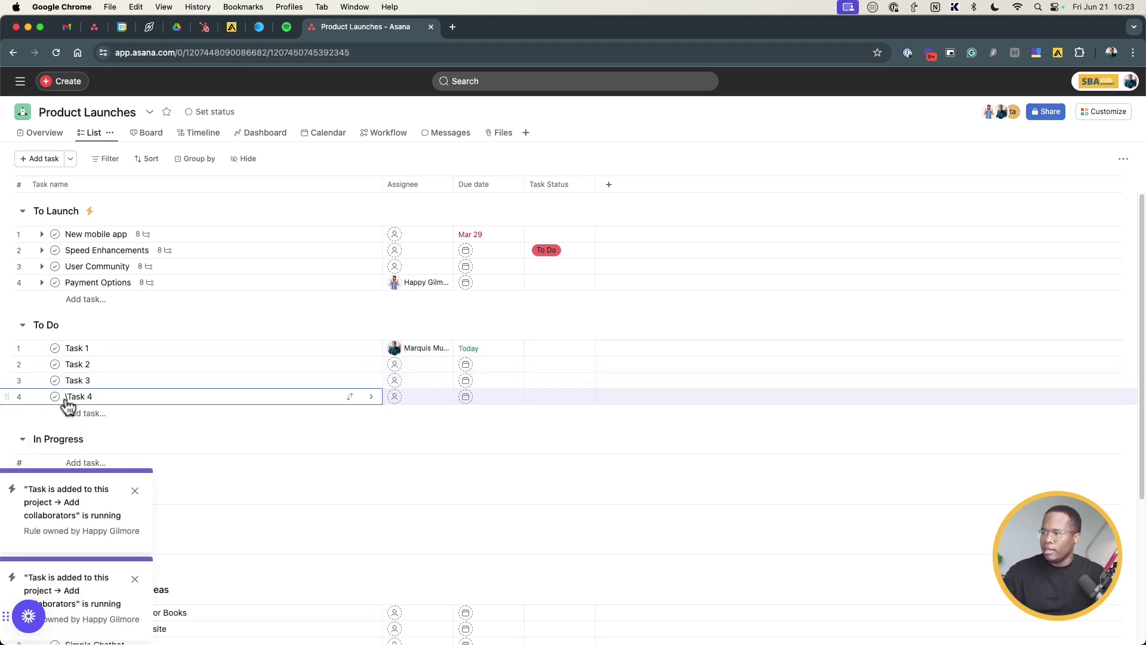
Move Task 3 to In Progress and Task 2 to To Be Reviewed, setting matching statuses.
{"action": "left_click_drag", "start_coordinate": [7, 380], "coordinate": [46, 441]}
{"action": "left_click", "coordinate": [551, 446]}
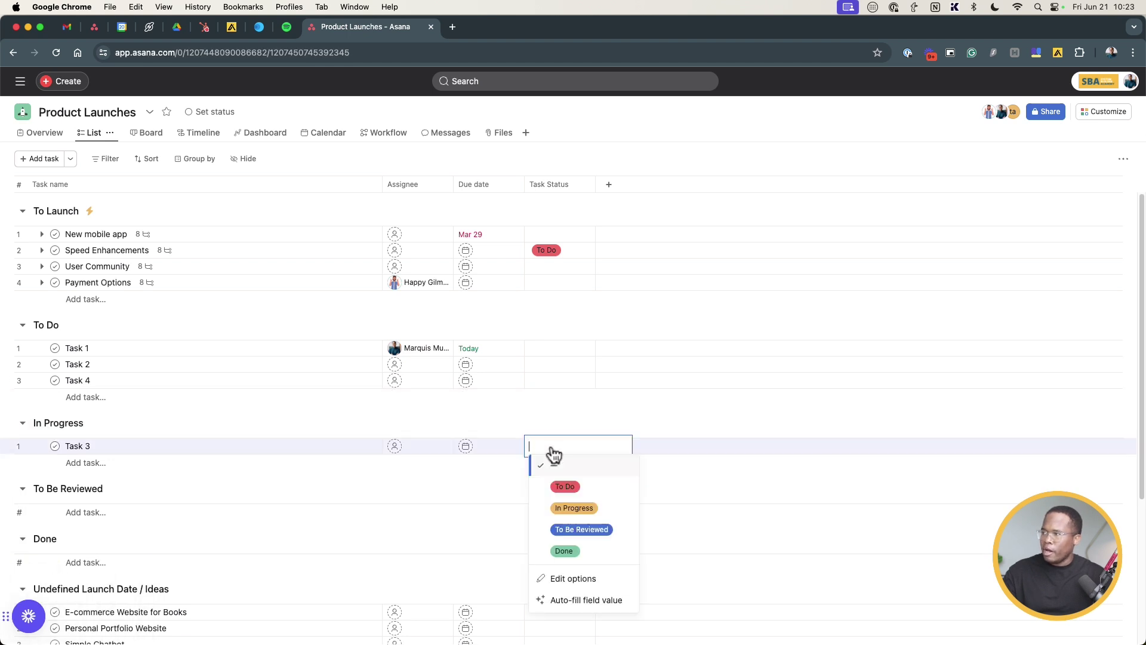
{"action": "left_click", "coordinate": [574, 507]}
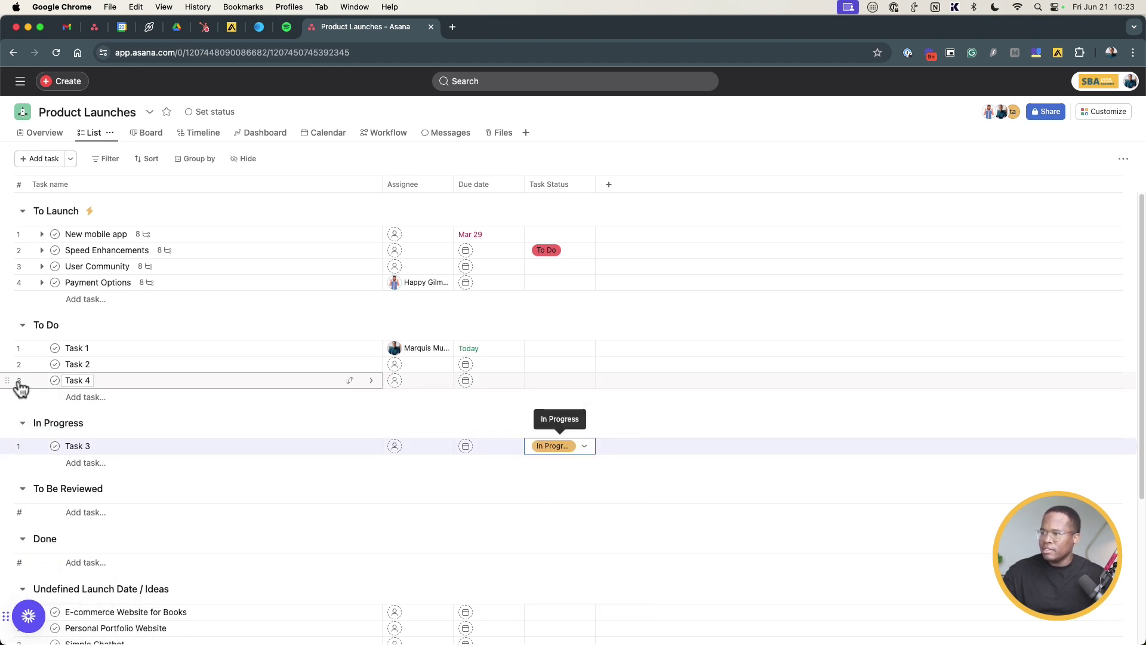
{"action": "left_click_drag", "start_coordinate": [7, 366], "coordinate": [56, 492]}
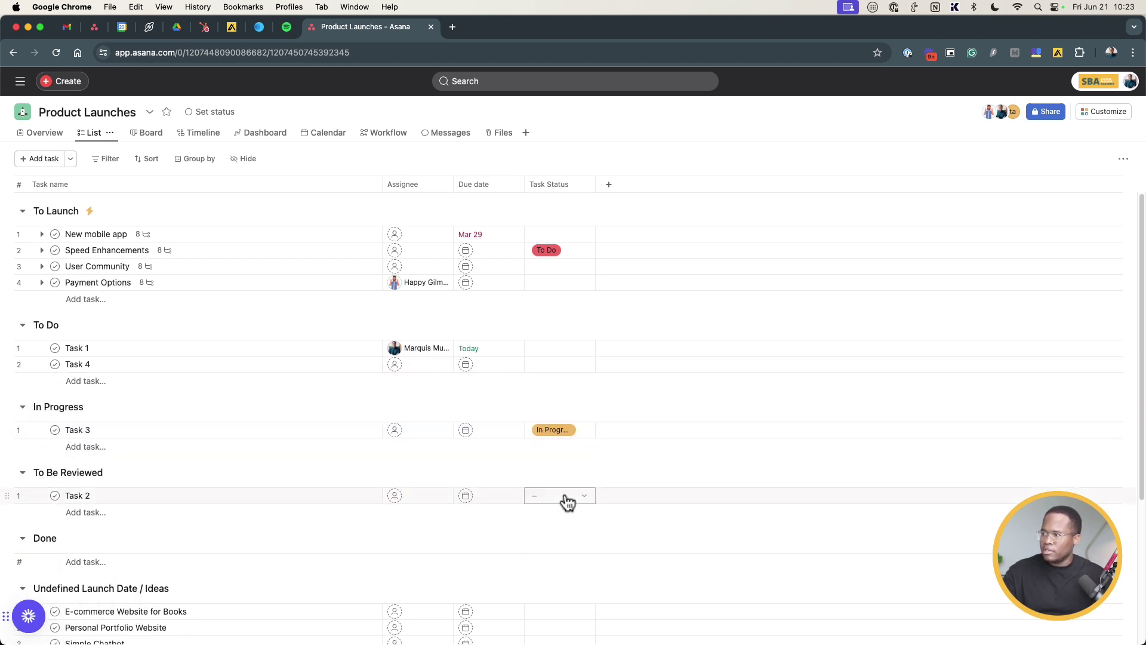
{"action": "left_click", "coordinate": [565, 498]}
{"action": "left_click", "coordinate": [581, 405]}
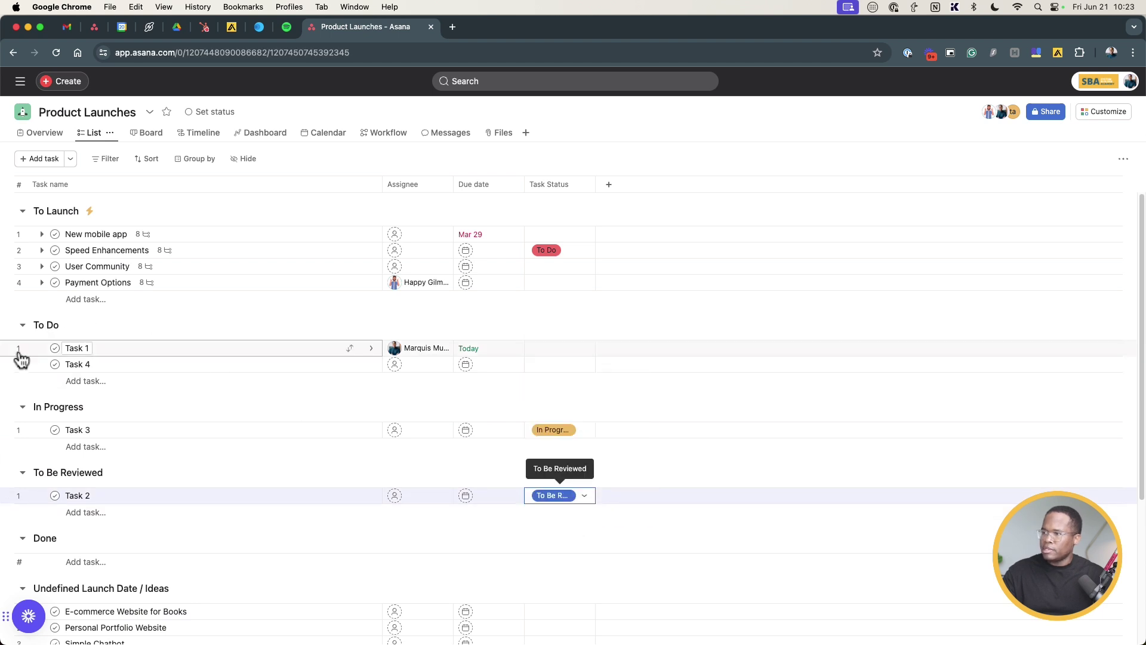
Move Task 1 to Done with status Done, and set Task 4's status to To Do.
{"action": "left_click_drag", "start_coordinate": [7, 348], "coordinate": [46, 540]}
{"action": "left_click", "coordinate": [559, 545]}
{"action": "left_click", "coordinate": [567, 480]}
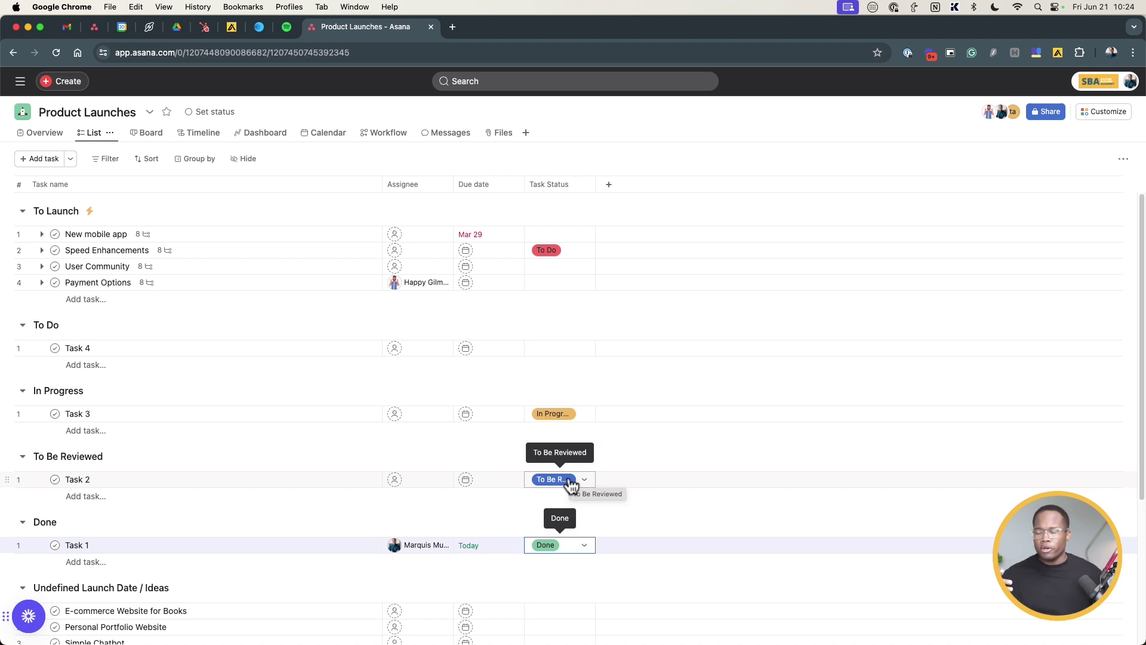
{"action": "left_click", "coordinate": [555, 349]}
{"action": "left_click", "coordinate": [586, 390]}
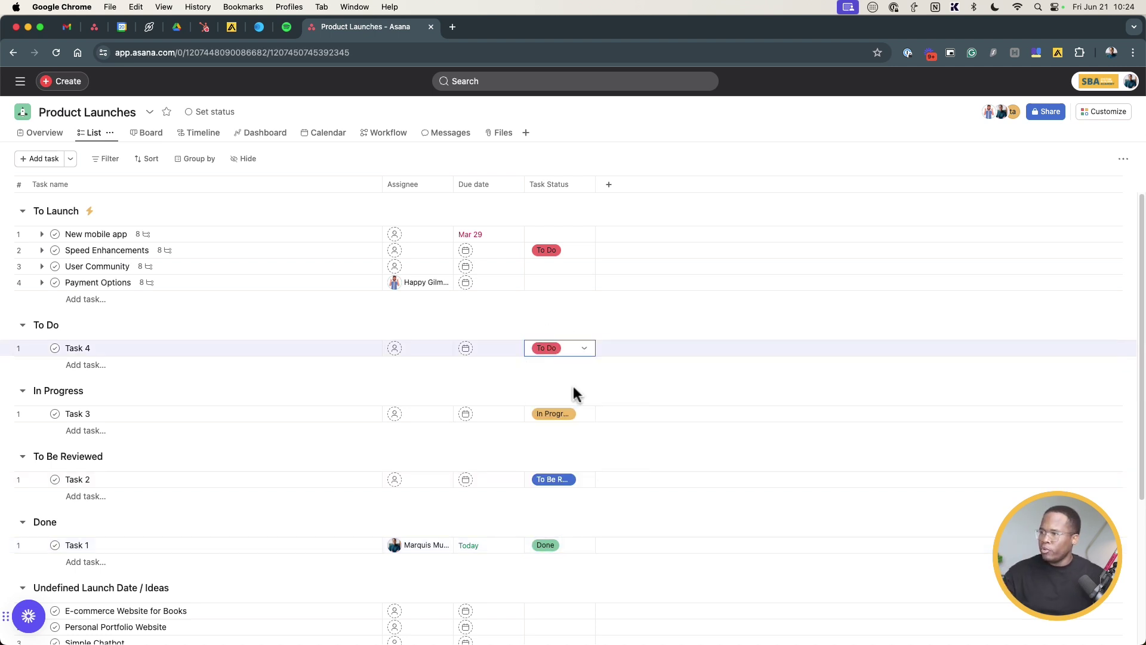
Start a custom rule triggered when a task is moved into the In Progress section.
{"action": "left_click", "coordinate": [1114, 111]}
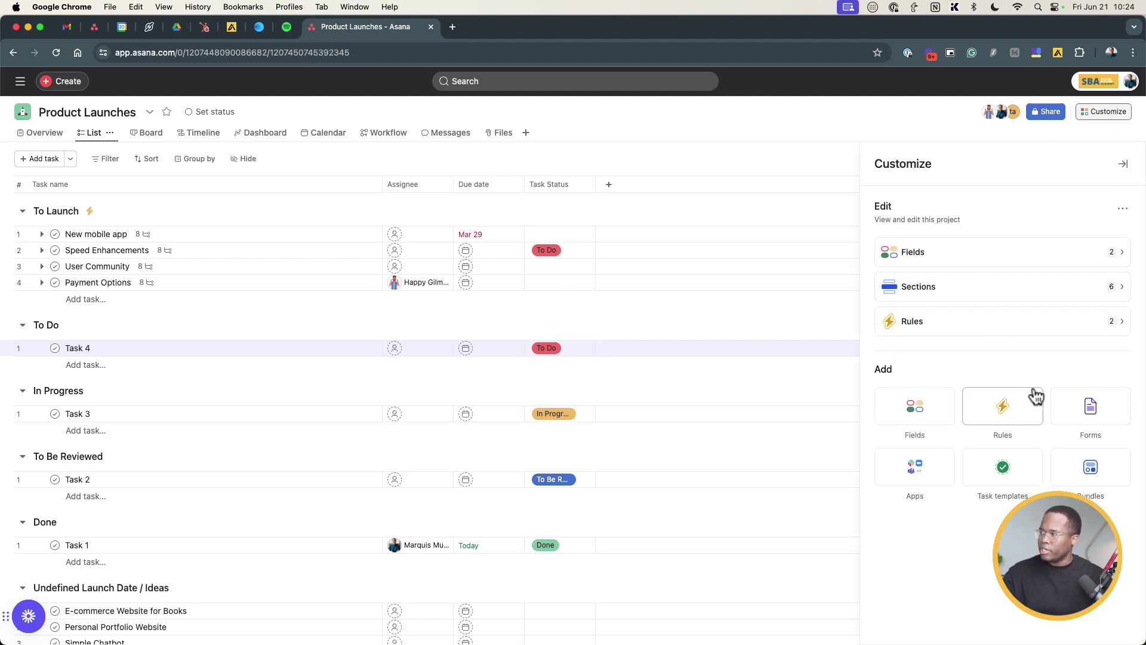
{"action": "left_click", "coordinate": [1087, 321]}
{"action": "left_click", "coordinate": [1115, 207]}
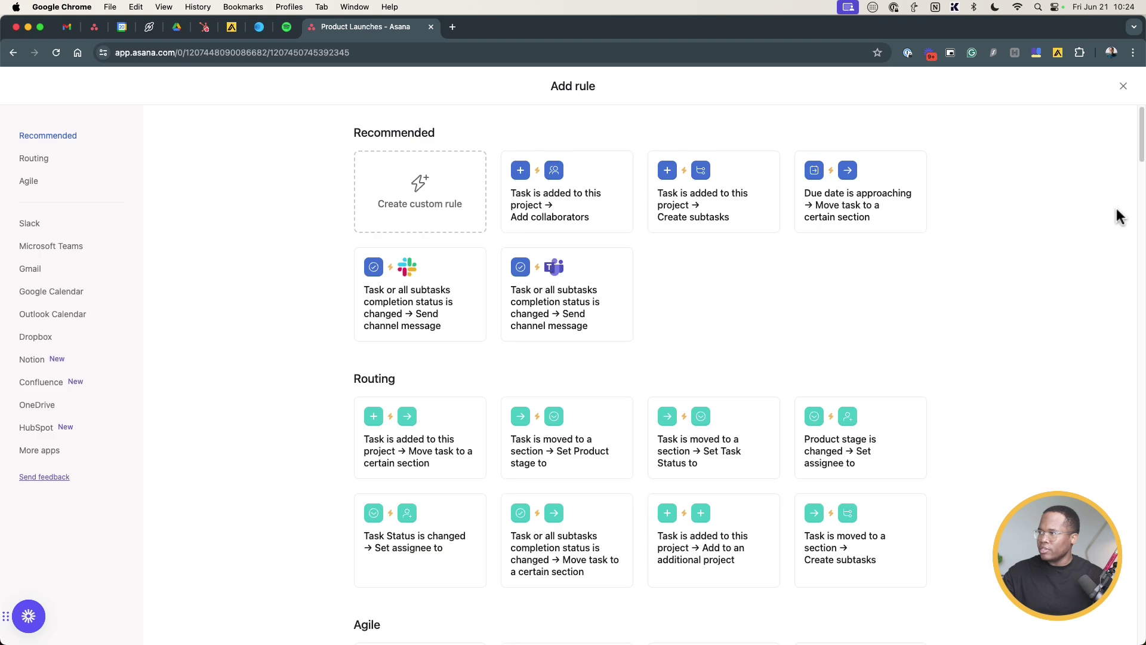
{"action": "left_click", "coordinate": [374, 206]}
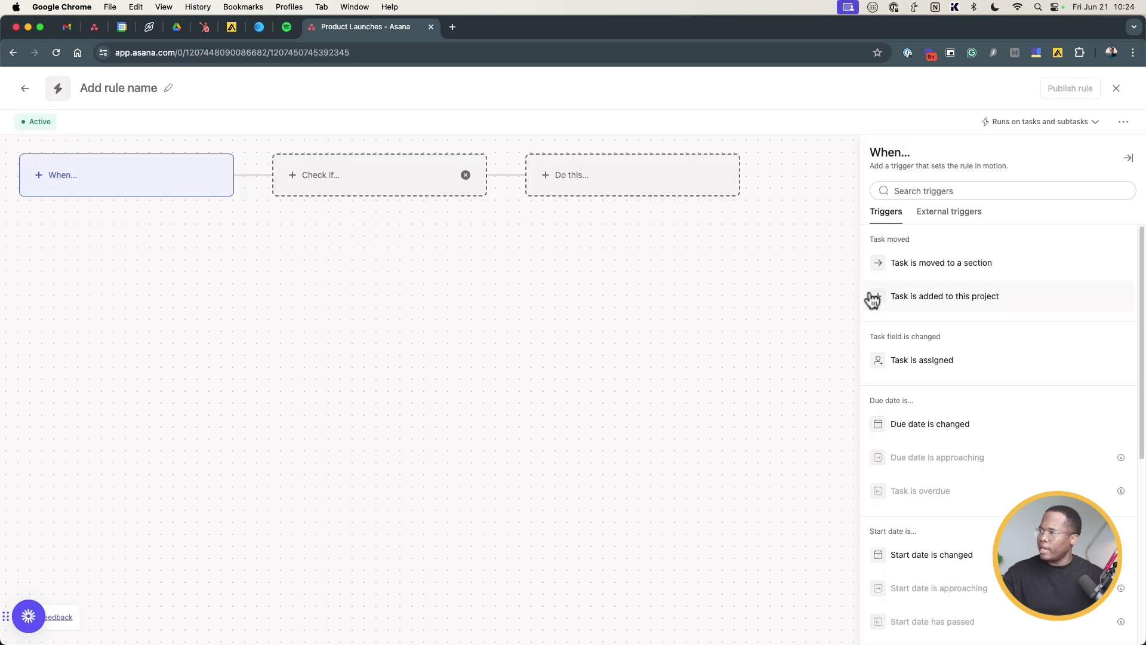
{"action": "left_click", "coordinate": [954, 267]}
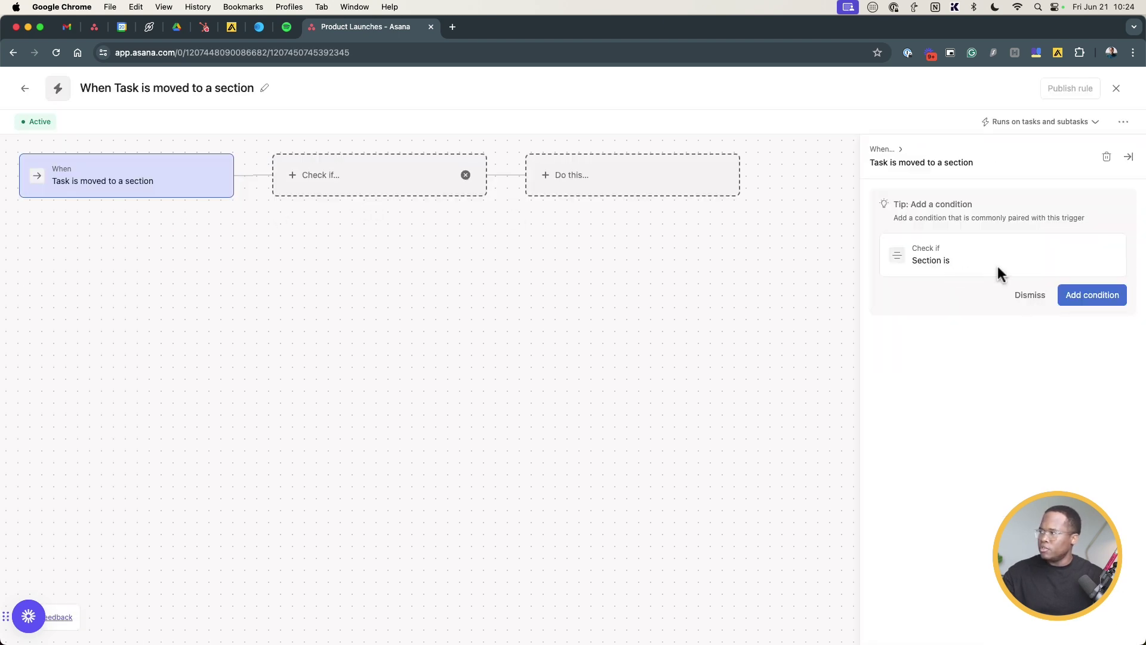
{"action": "left_click", "coordinate": [1067, 302]}
{"action": "left_click", "coordinate": [985, 270]}
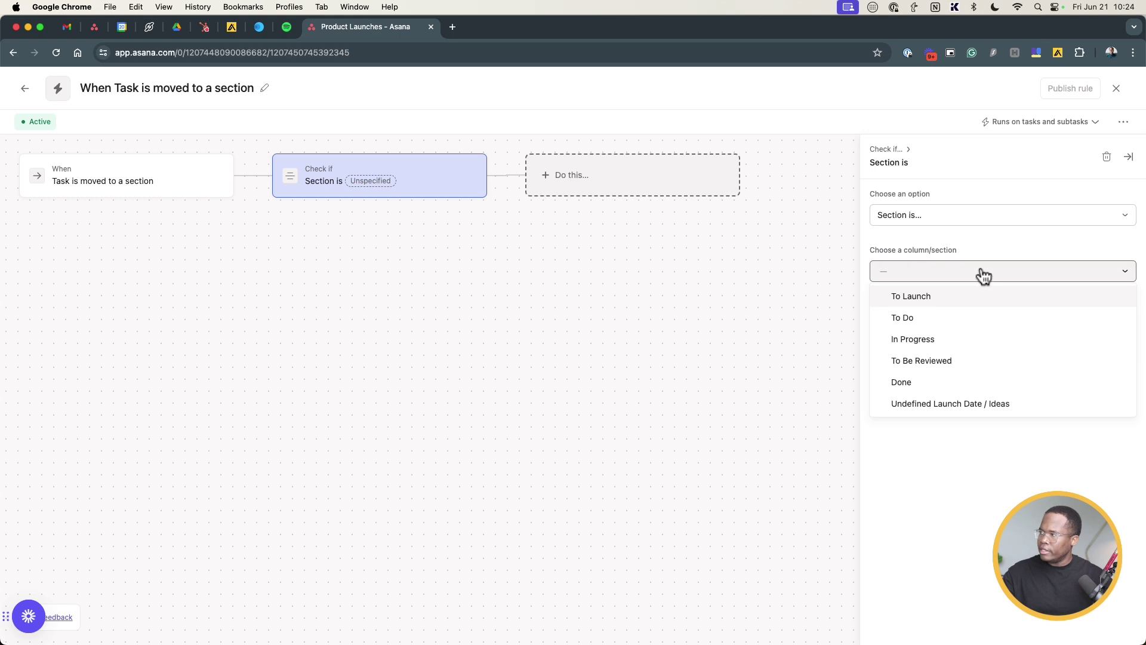
{"action": "left_click", "coordinate": [919, 339]}
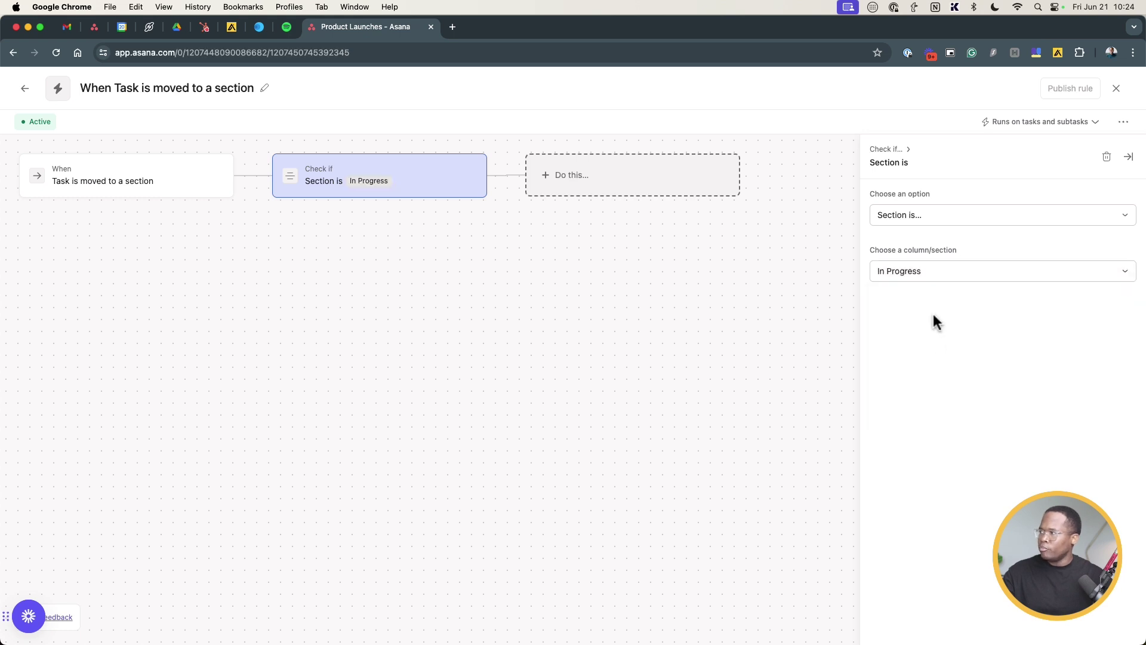
Make the rule change Task Status to In Progress and publish it.
{"action": "left_click", "coordinate": [644, 188]}
{"action": "scroll", "coordinate": [1015, 461], "scroll_direction": "down", "scroll_amount": 3}
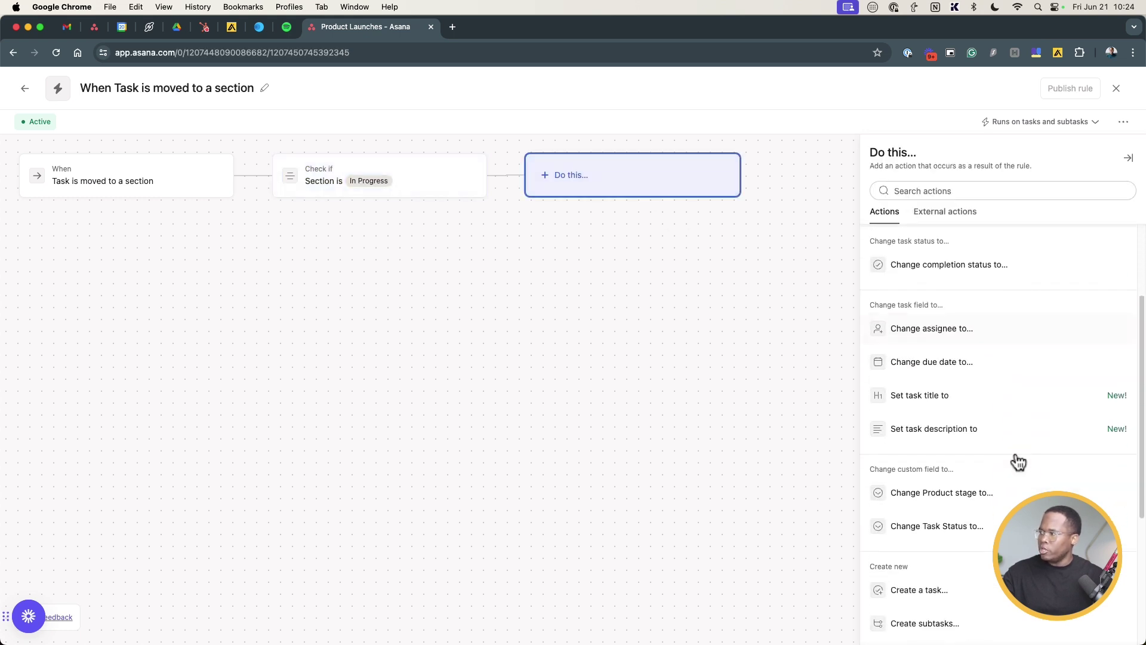
{"action": "left_click", "coordinate": [973, 509]}
{"action": "left_click", "coordinate": [929, 265]}
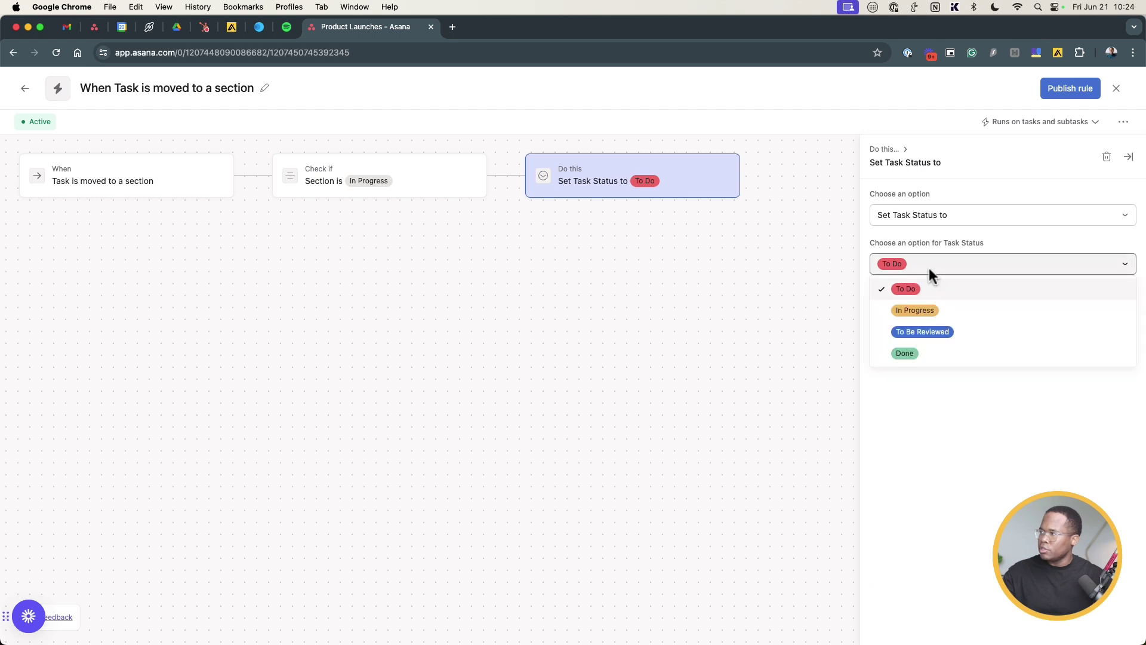
{"action": "left_click", "coordinate": [919, 310]}
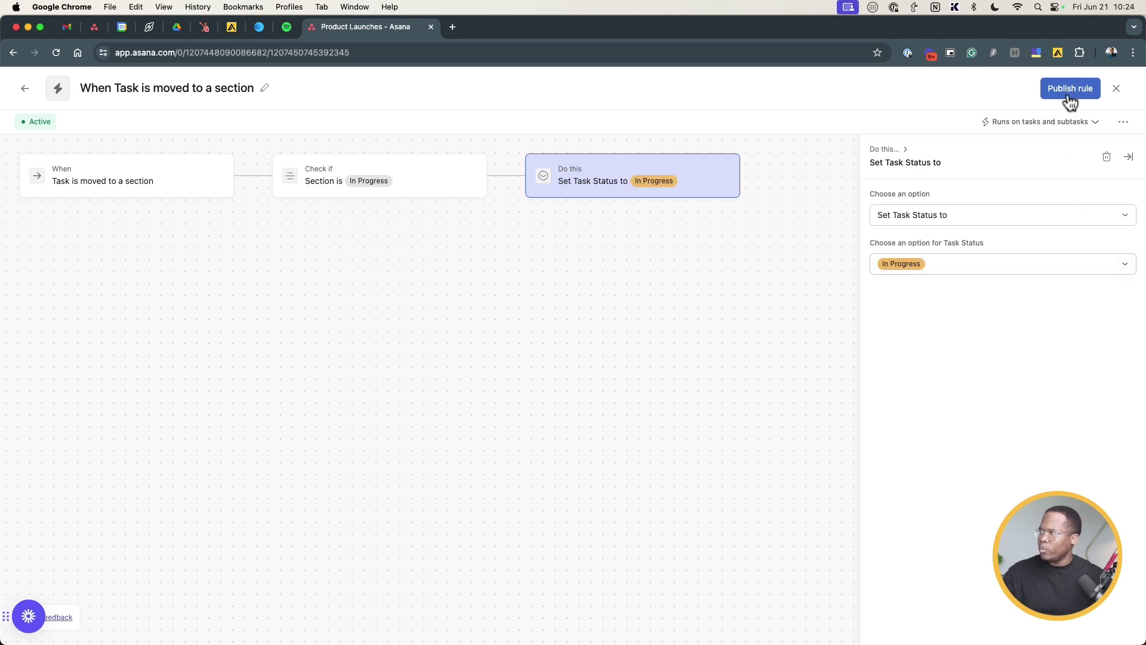
{"action": "left_click", "coordinate": [1067, 93]}
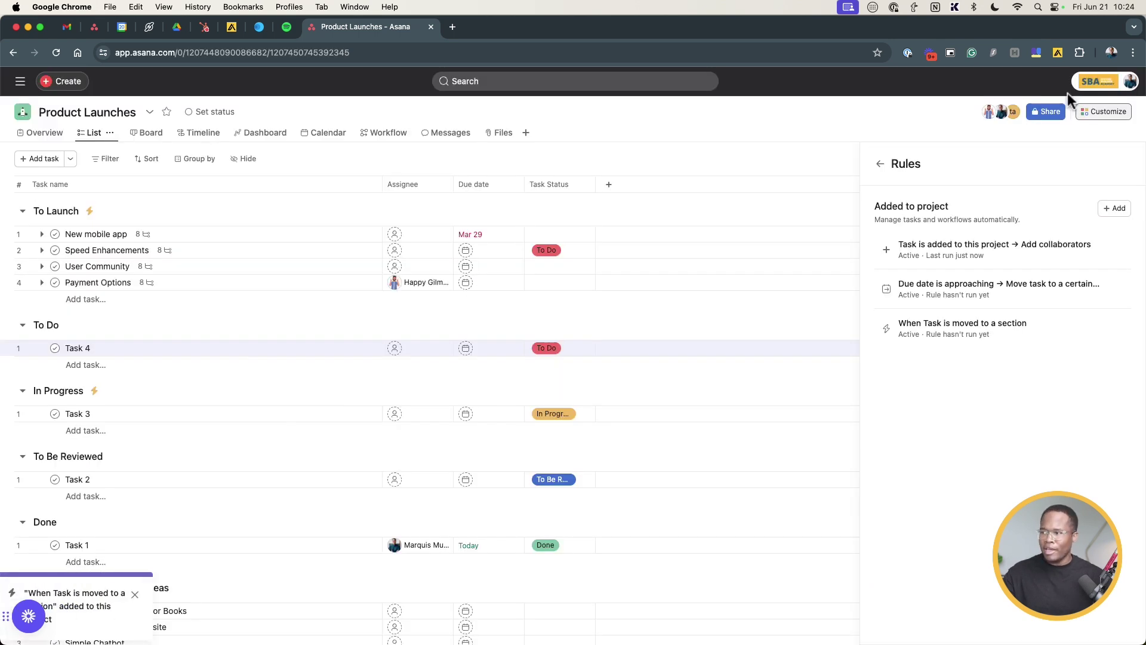
Move Task 4 into In Progress and start a rule for tasks moved into To Be Reviewed.
{"action": "left_click_drag", "start_coordinate": [8, 348], "coordinate": [47, 391]}
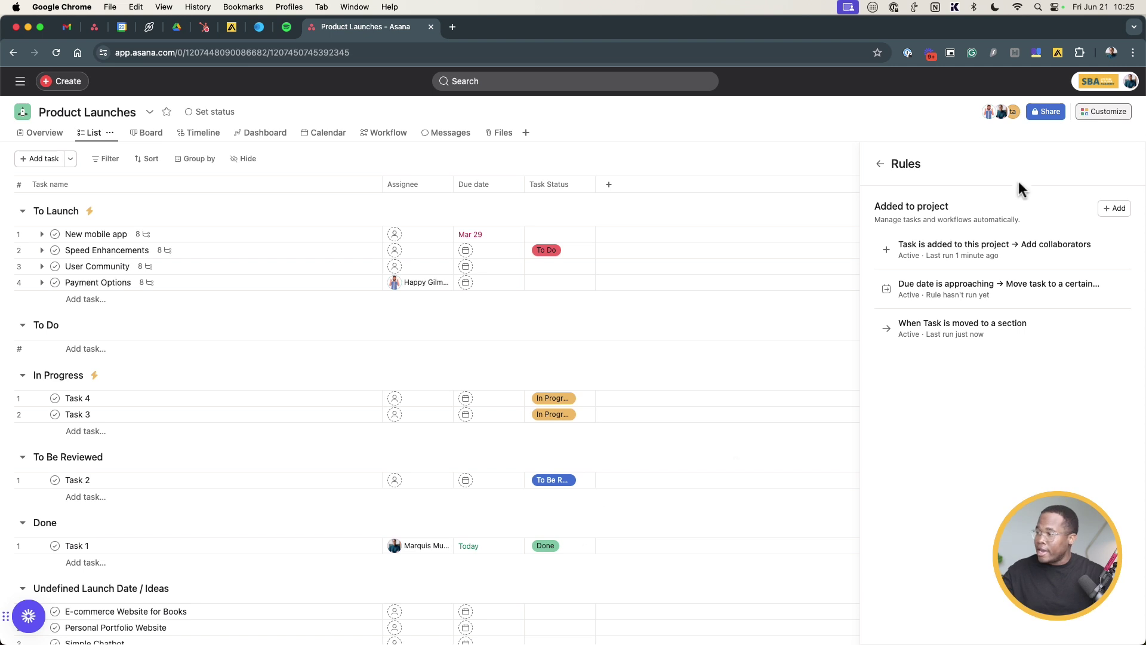
{"action": "left_click", "coordinate": [1119, 210]}
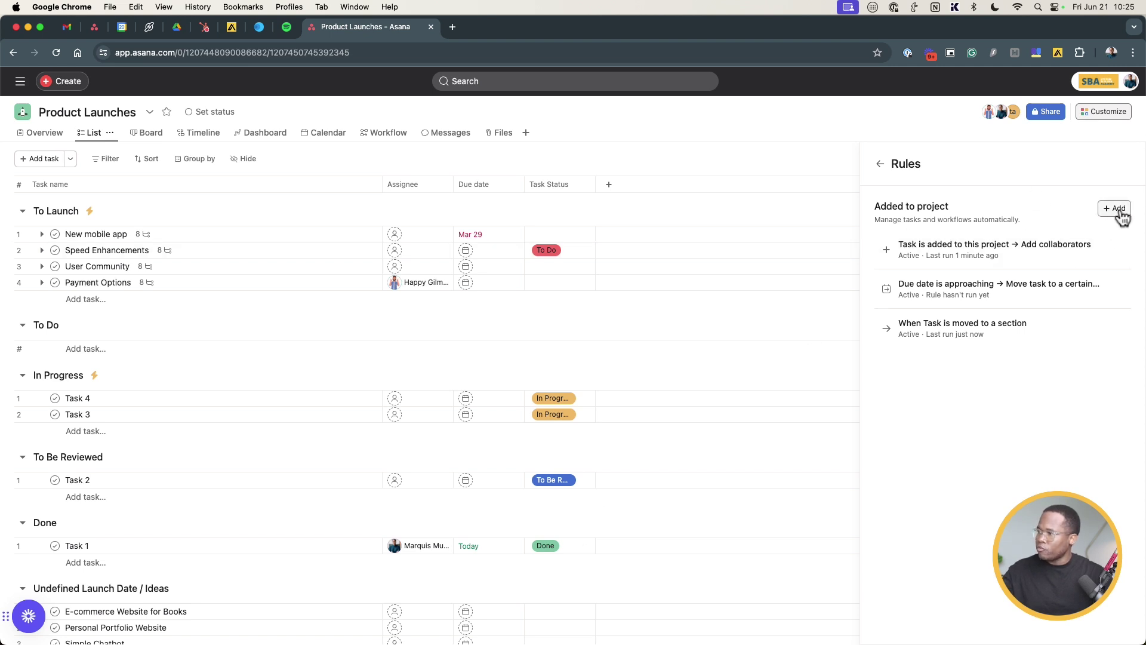
{"action": "left_click", "coordinate": [941, 264]}
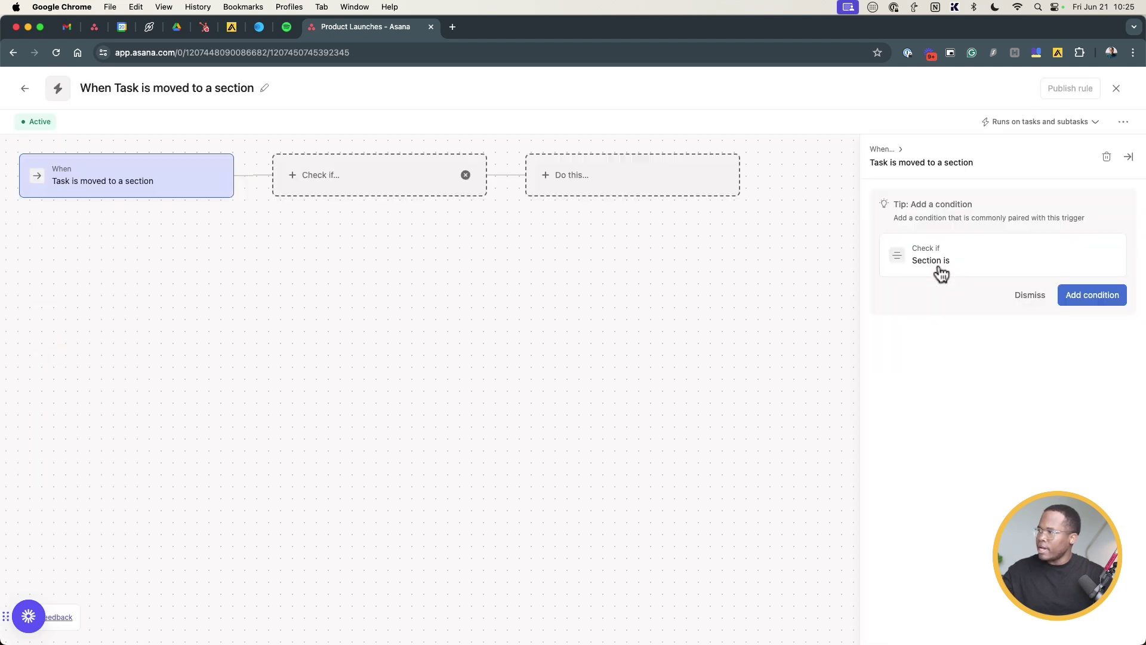
{"action": "left_click", "coordinate": [1114, 295]}
{"action": "left_click", "coordinate": [988, 277]}
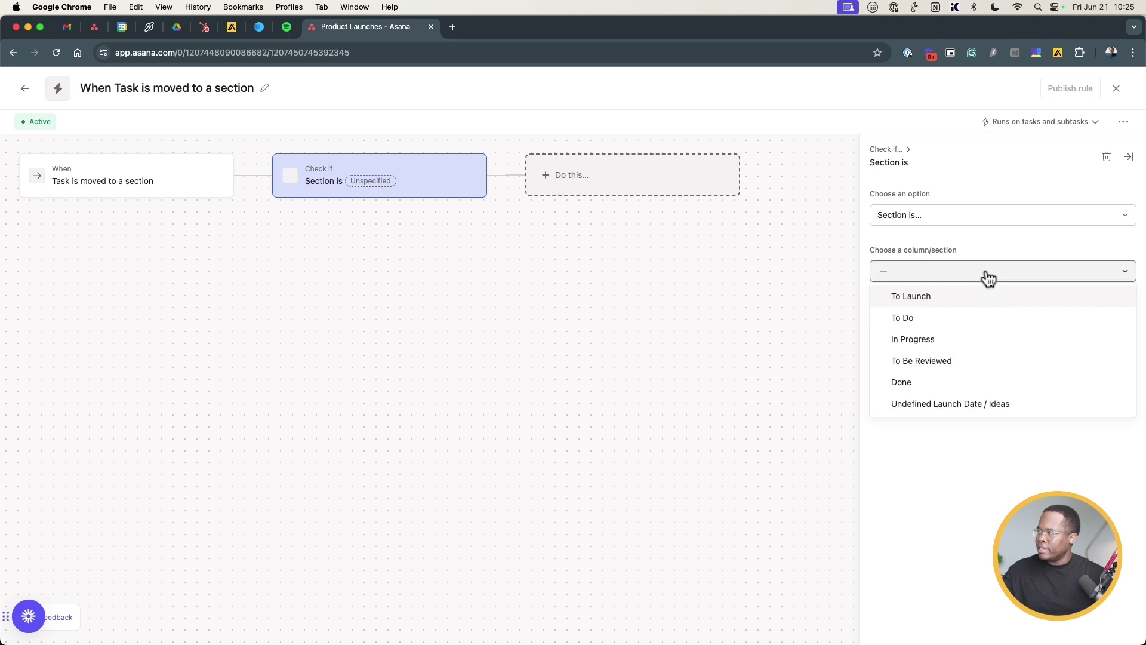
{"action": "left_click", "coordinate": [916, 365]}
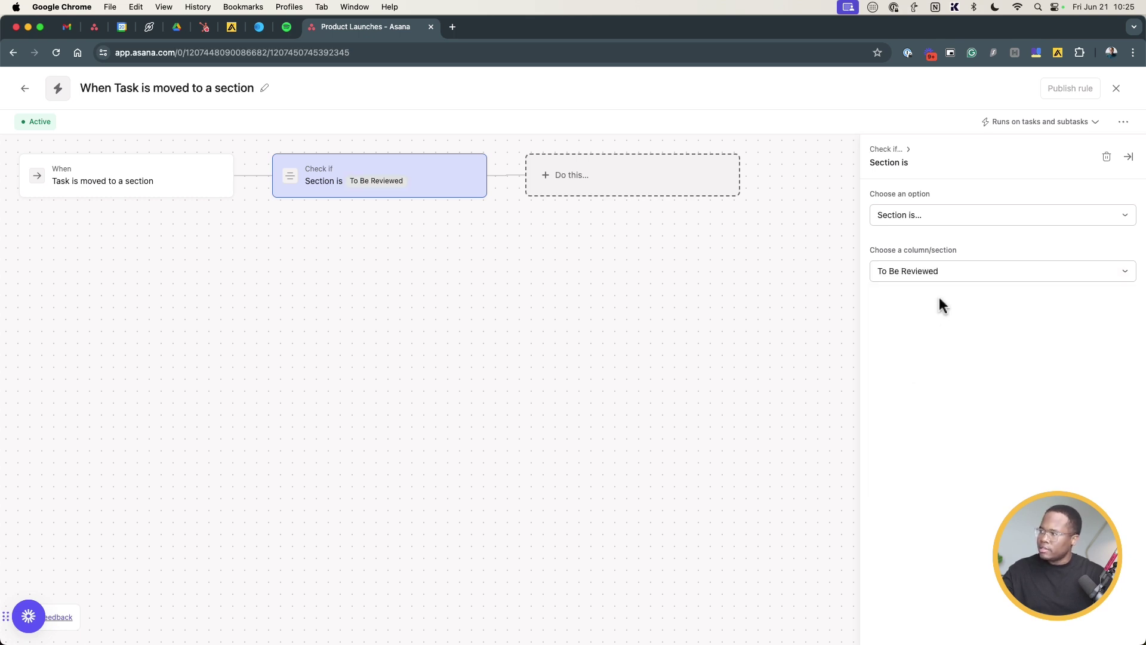
Make the rule change Task Status to To Be Reviewed and publish it.
{"action": "left_click", "coordinate": [685, 187]}
{"action": "scroll", "coordinate": [1084, 486], "scroll_direction": "down", "scroll_amount": 3}
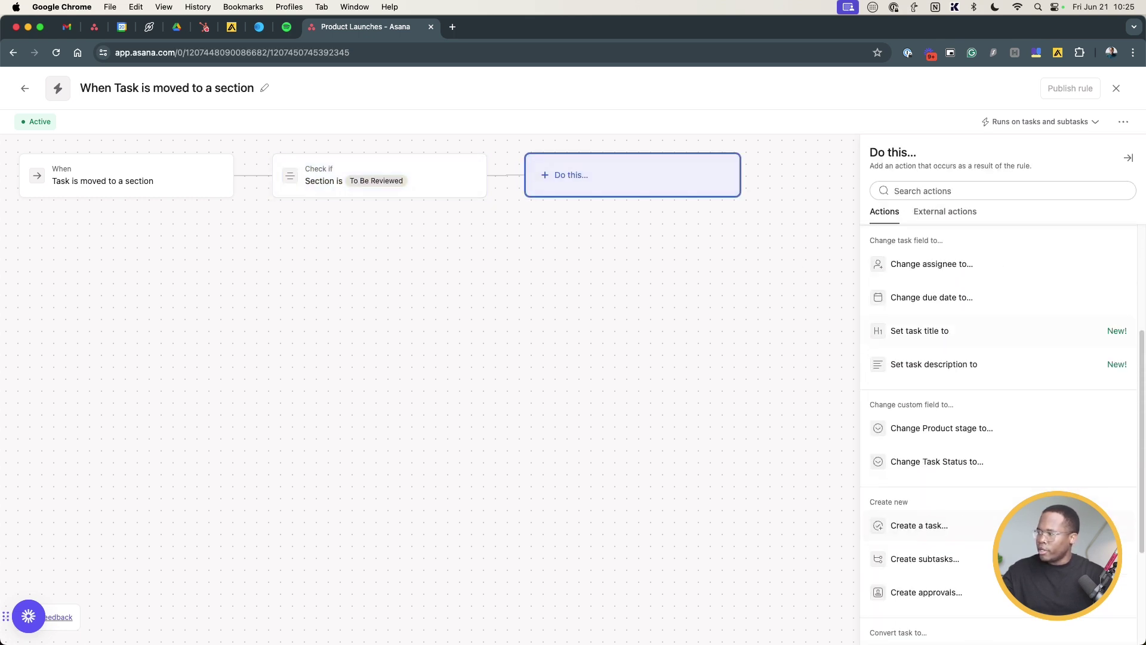
{"action": "left_click", "coordinate": [955, 470]}
{"action": "left_click", "coordinate": [906, 266]}
{"action": "left_click", "coordinate": [919, 332]}
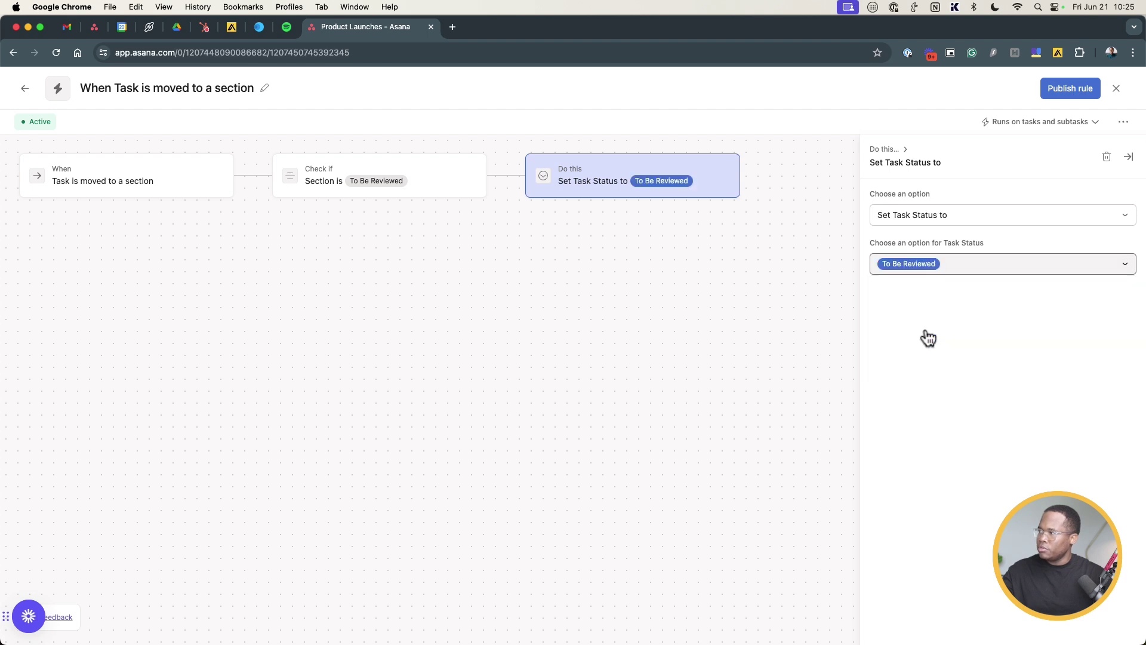
{"action": "left_click", "coordinate": [1067, 89]}
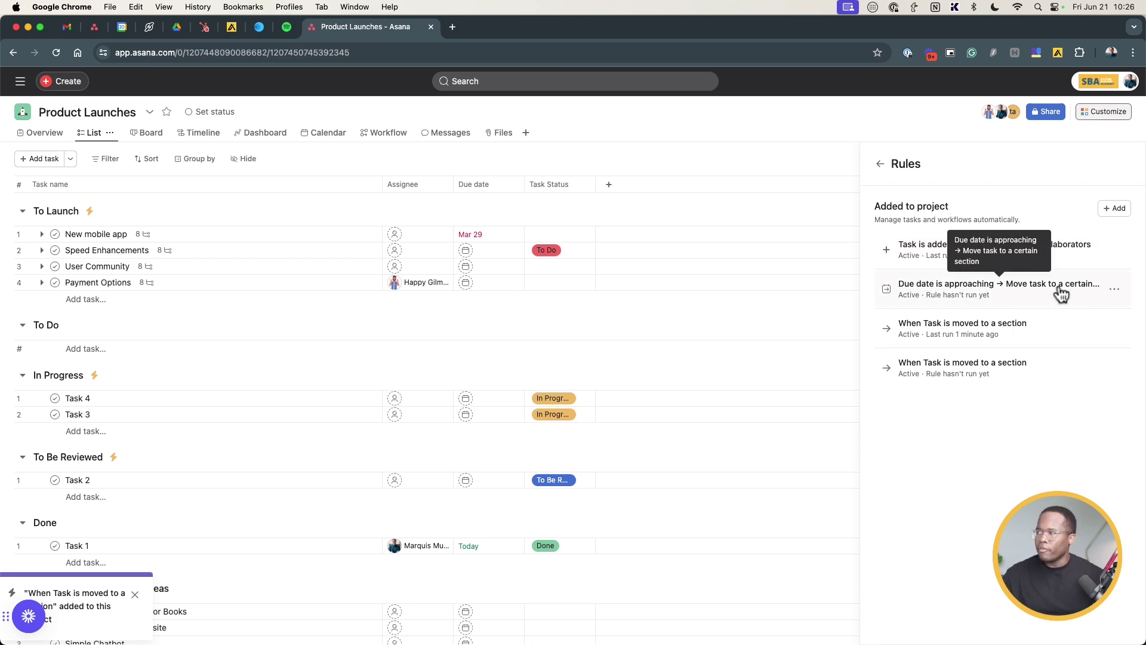
Review the first rule without changing it, then open a blank custom rule builder.
{"action": "left_click", "coordinate": [1121, 249]}
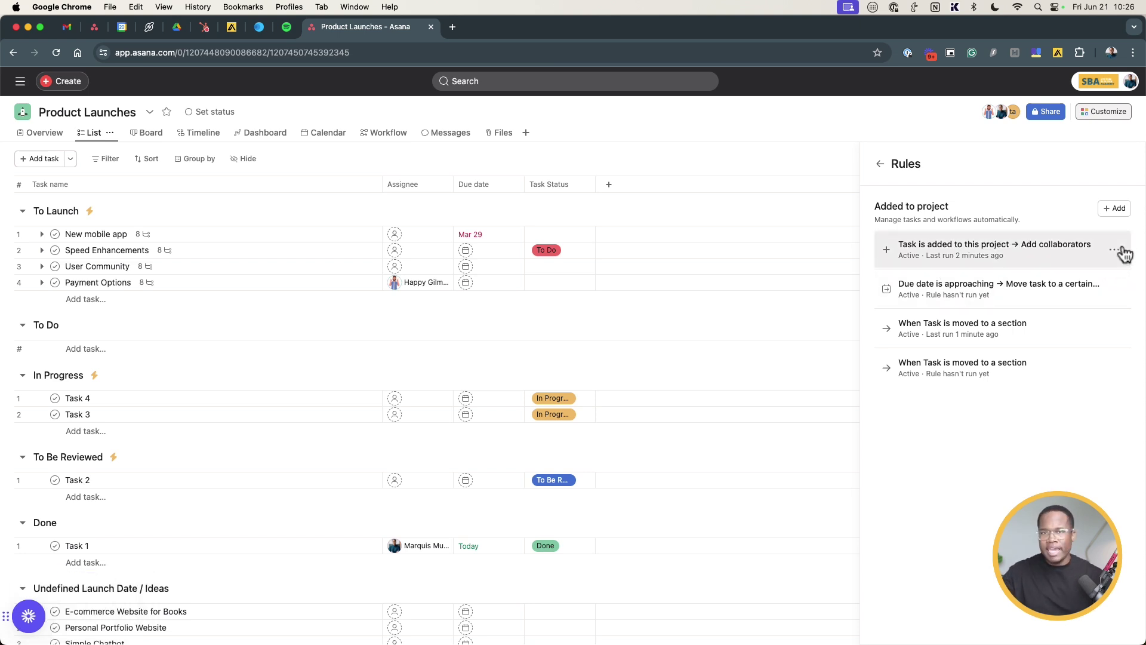
{"action": "left_click", "coordinate": [225, 83]}
{"action": "double_click", "coordinate": [224, 87]}
{"action": "left_click", "coordinate": [1116, 88]}
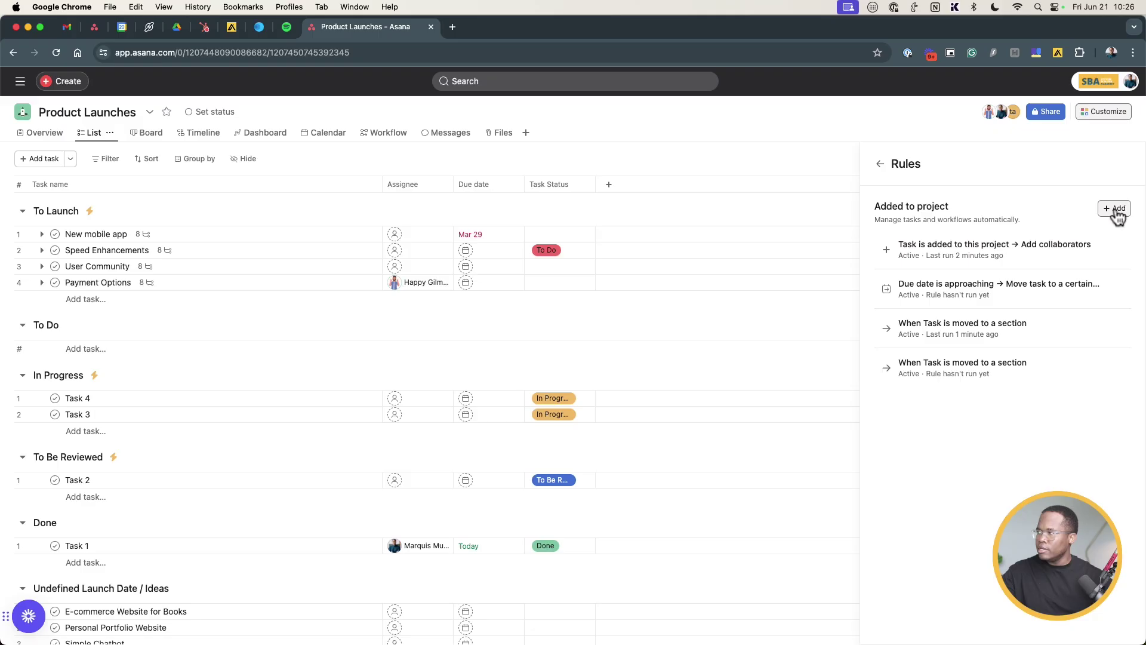
{"action": "left_click", "coordinate": [1114, 209]}
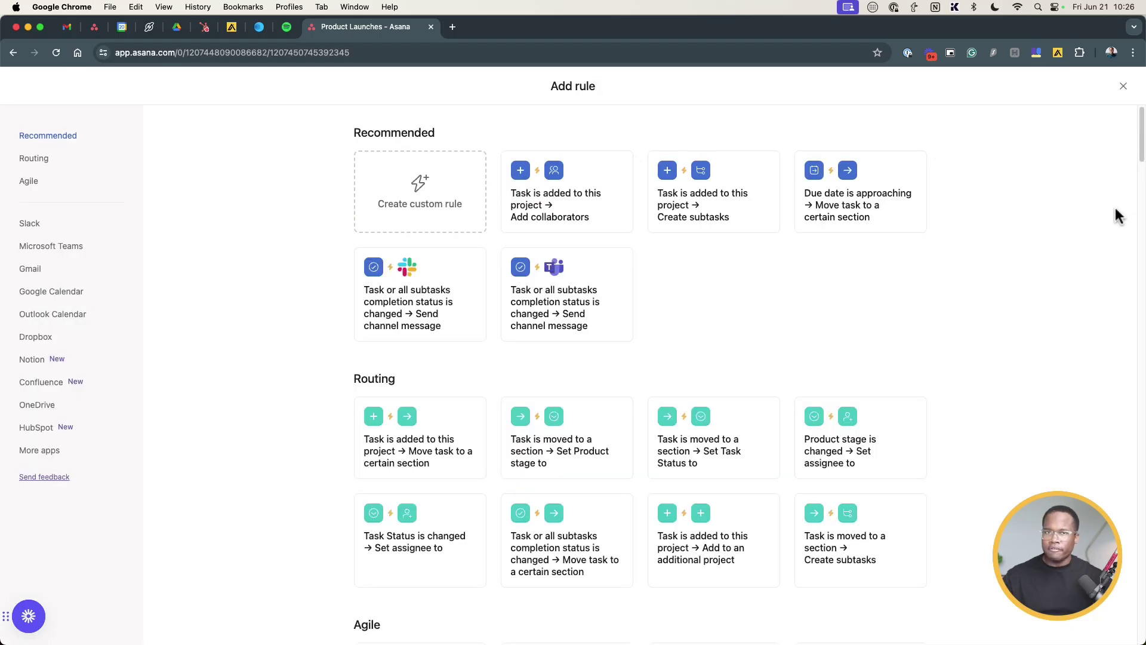
{"action": "left_click", "coordinate": [450, 214]}
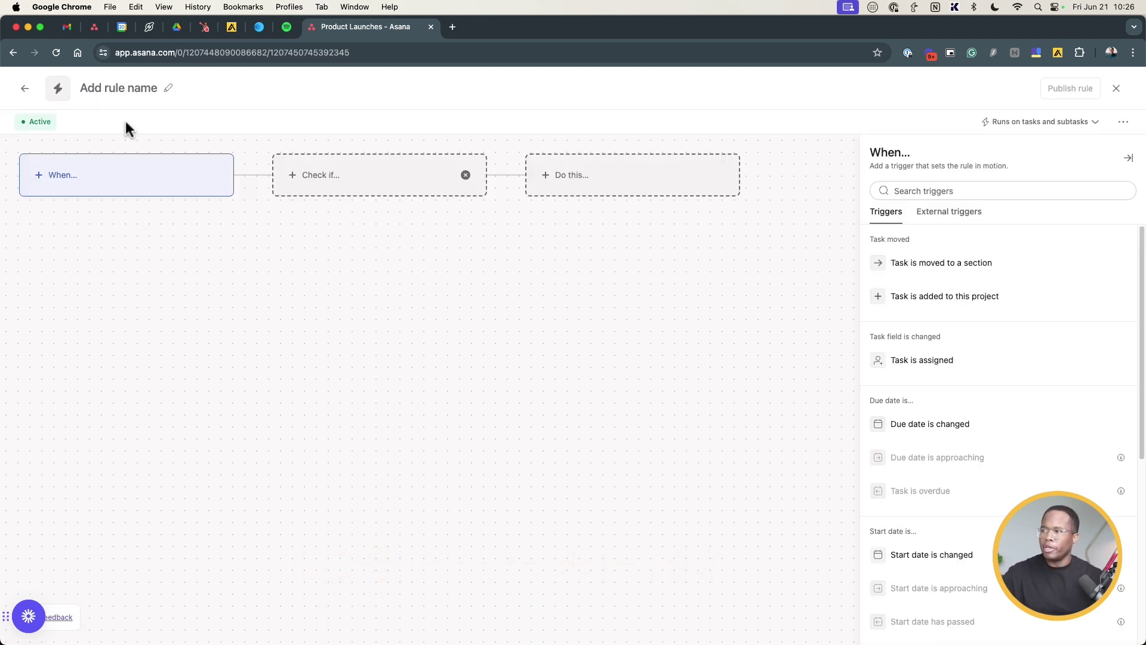
Name the rule 'Section Changes' and trigger it when a task moves into To Do.
{"action": "left_click", "coordinate": [144, 94]}
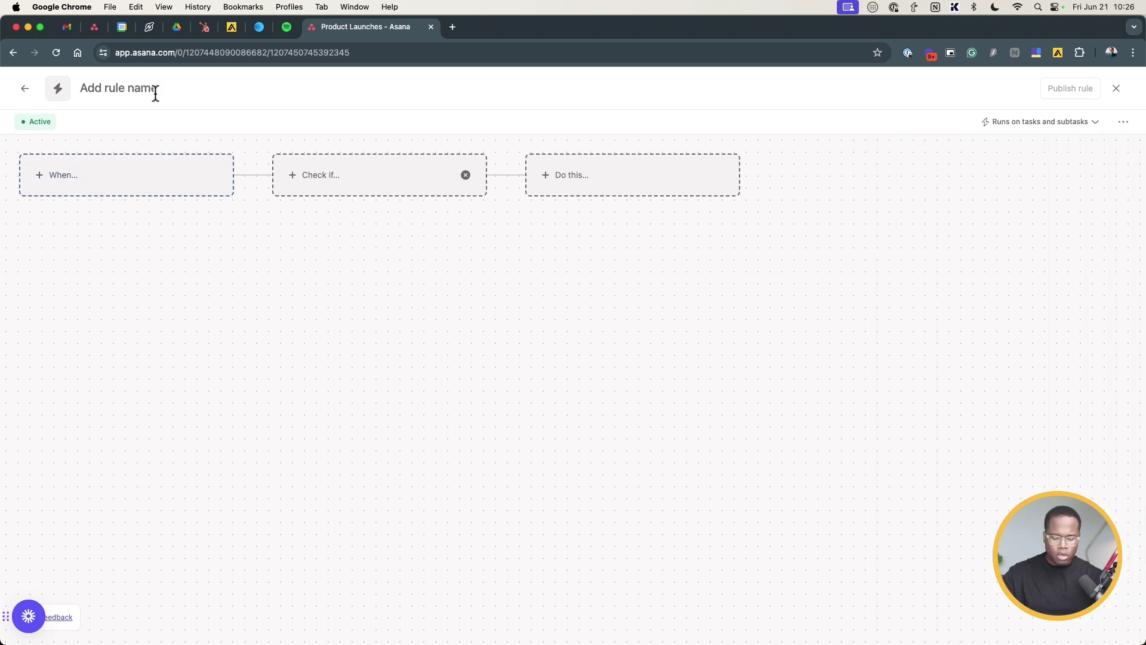
{"action": "type", "text": "Section Changes"}
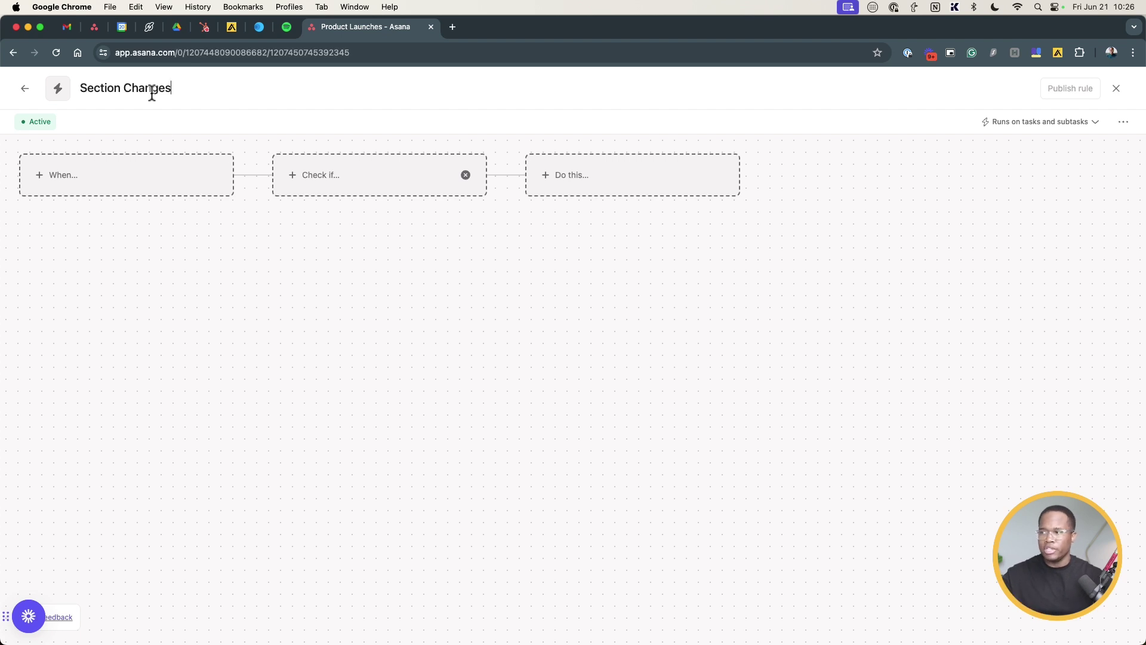
{"action": "left_click", "coordinate": [139, 188]}
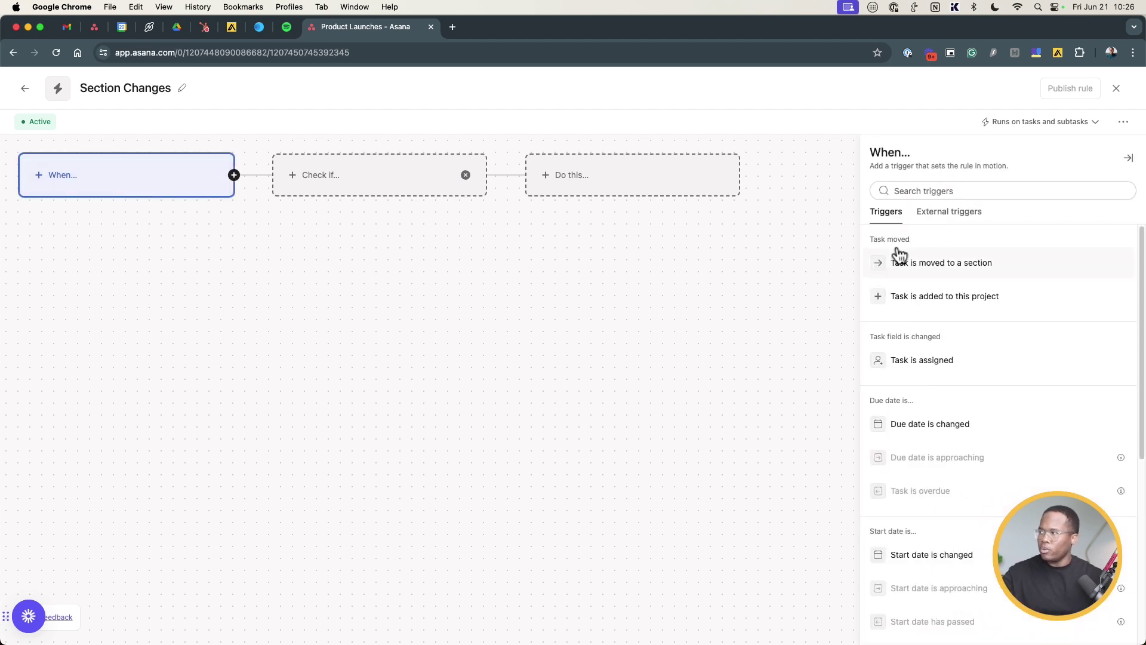
{"action": "left_click", "coordinate": [929, 272]}
{"action": "left_click", "coordinate": [1085, 305]}
{"action": "left_click", "coordinate": [948, 266]}
{"action": "left_click", "coordinate": [957, 314]}
Make the first branch change Task Status to To Do and add an Otherwise if branch.
{"action": "left_click", "coordinate": [627, 185]}
{"action": "scroll", "coordinate": [904, 555], "scroll_direction": "down", "scroll_amount": 3}
{"action": "left_click", "coordinate": [929, 512]}
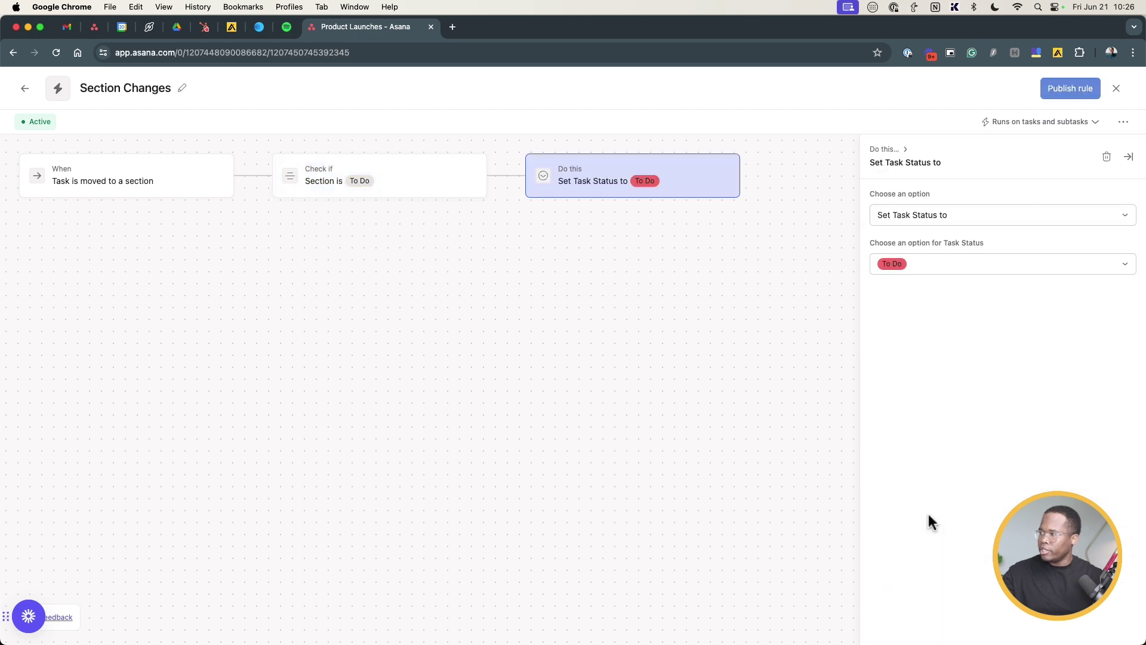
{"action": "left_click", "coordinate": [233, 176]}
{"action": "left_click", "coordinate": [276, 194]}
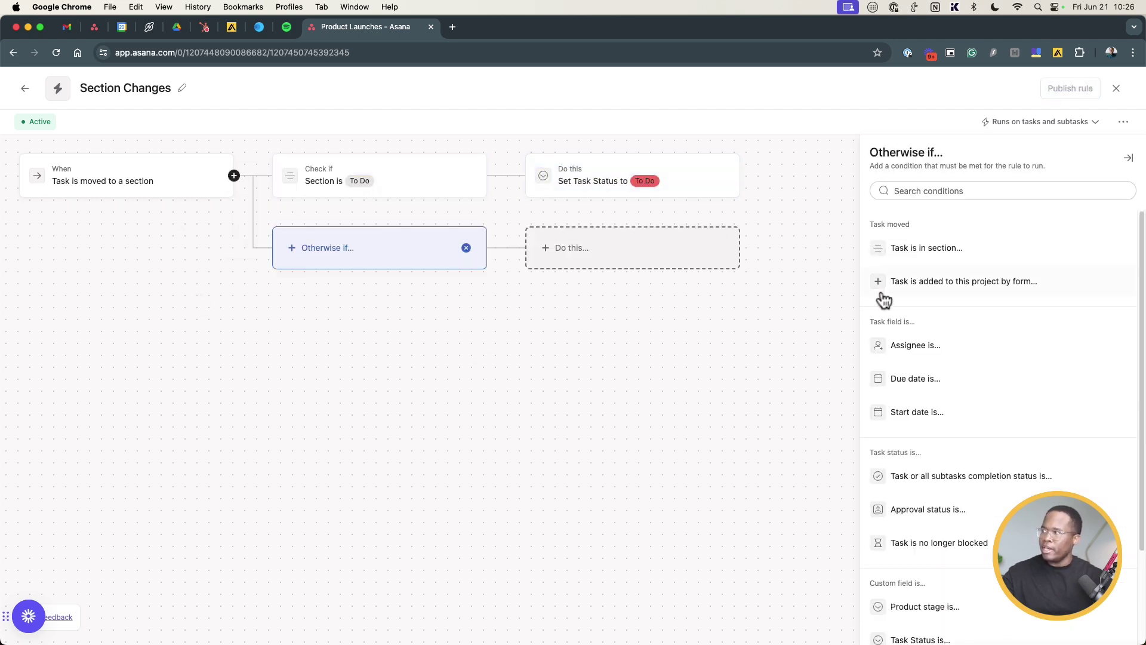
Make the Otherwise if branch set Task Status to In Progress for the In Progress section.
{"action": "left_click", "coordinate": [939, 251]}
{"action": "left_click", "coordinate": [937, 270]}
{"action": "left_click", "coordinate": [941, 339]}
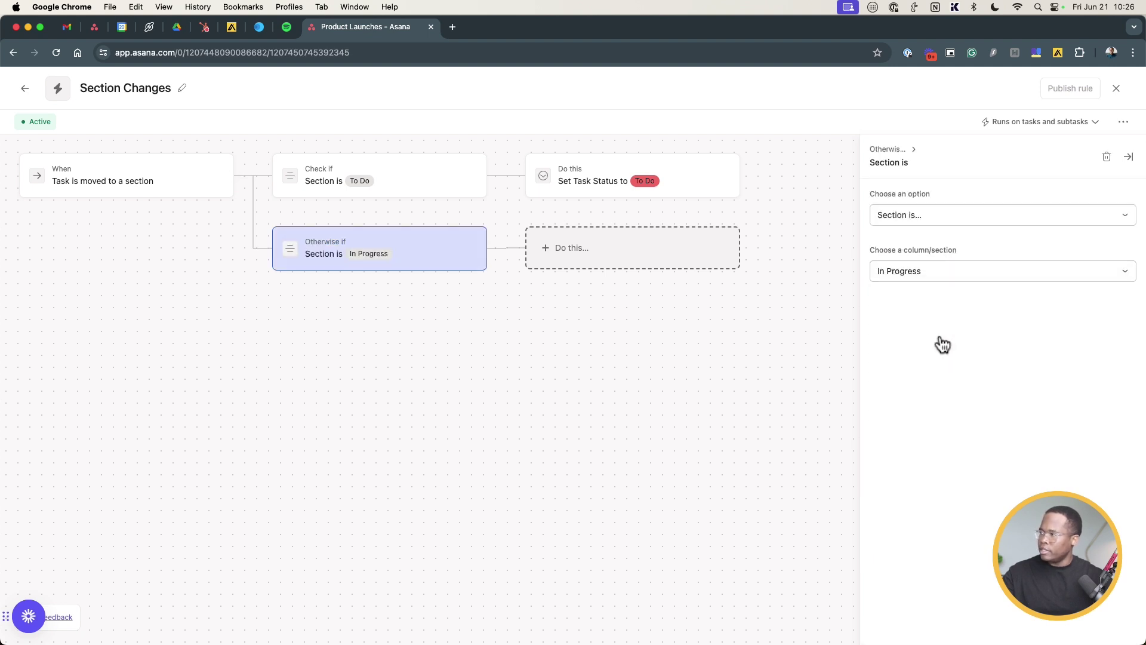
{"action": "left_click", "coordinate": [607, 260]}
{"action": "scroll", "coordinate": [1026, 463], "scroll_direction": "down", "scroll_amount": 3}
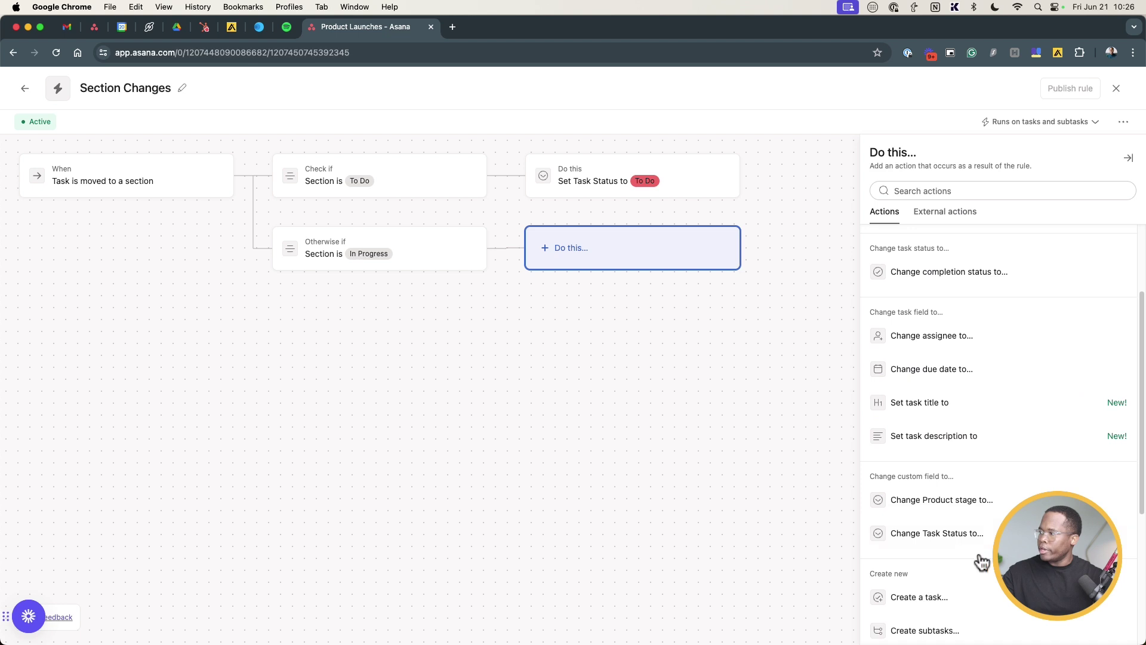
{"action": "left_click", "coordinate": [962, 537]}
{"action": "left_click", "coordinate": [908, 267]}
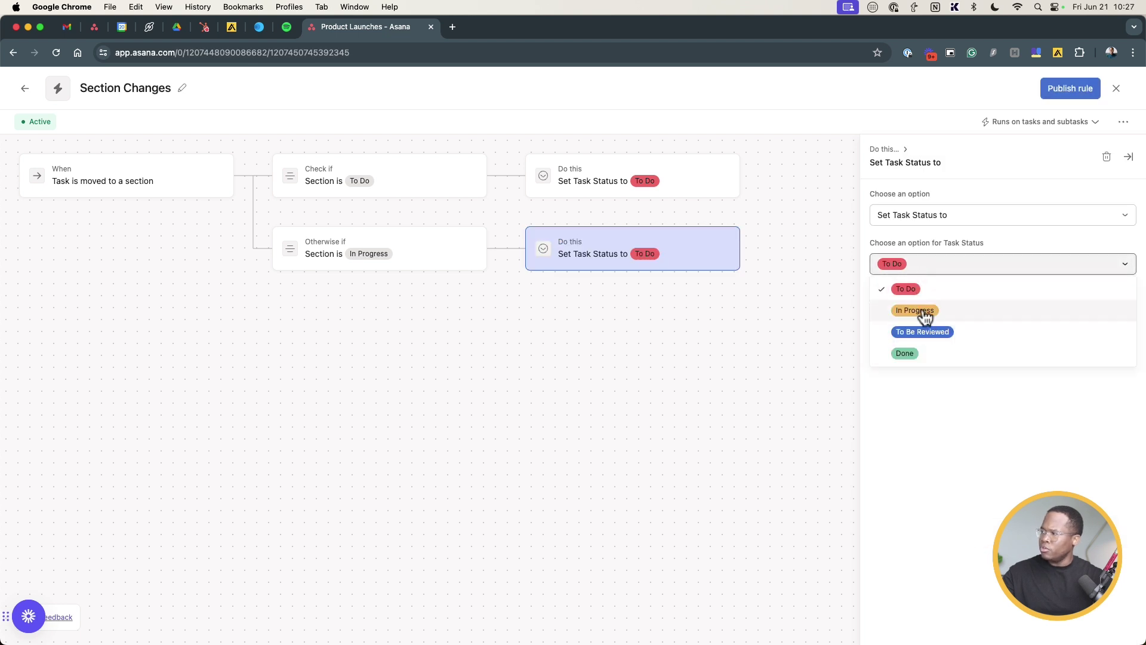
{"action": "left_click", "coordinate": [919, 310]}
Add a branch setting Task Status to To Be Reviewed for the To Be Reviewed section.
{"action": "left_click", "coordinate": [234, 175]}
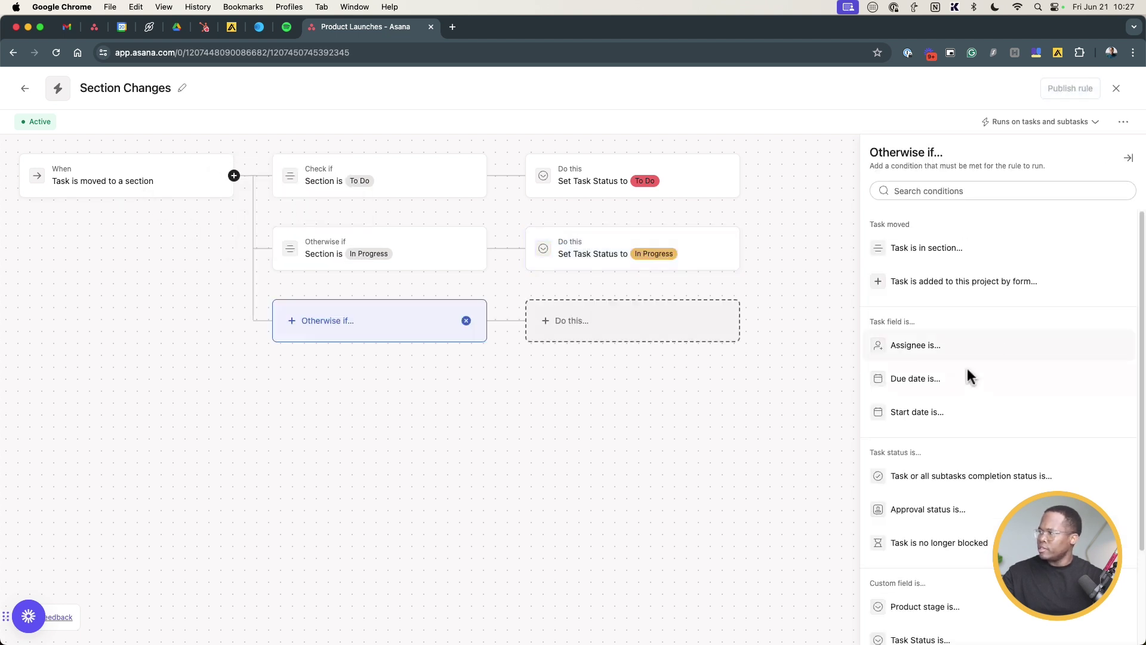
{"action": "left_click", "coordinate": [953, 257]}
{"action": "left_click", "coordinate": [671, 325]}
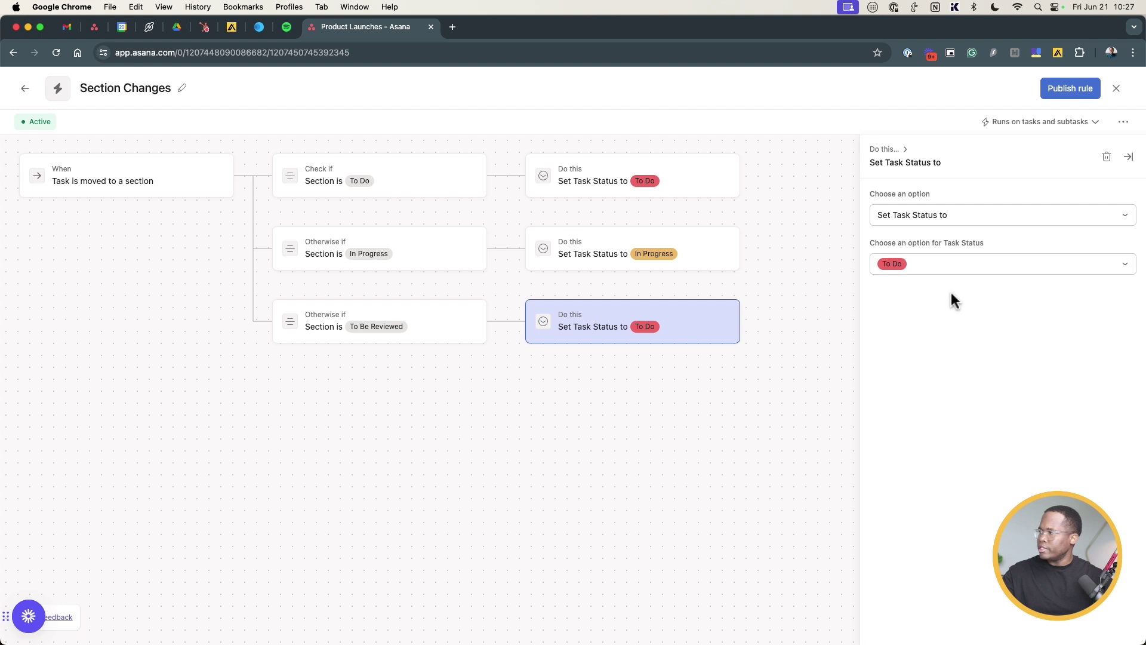
{"action": "left_click", "coordinate": [953, 268]}
{"action": "left_click", "coordinate": [955, 332]}
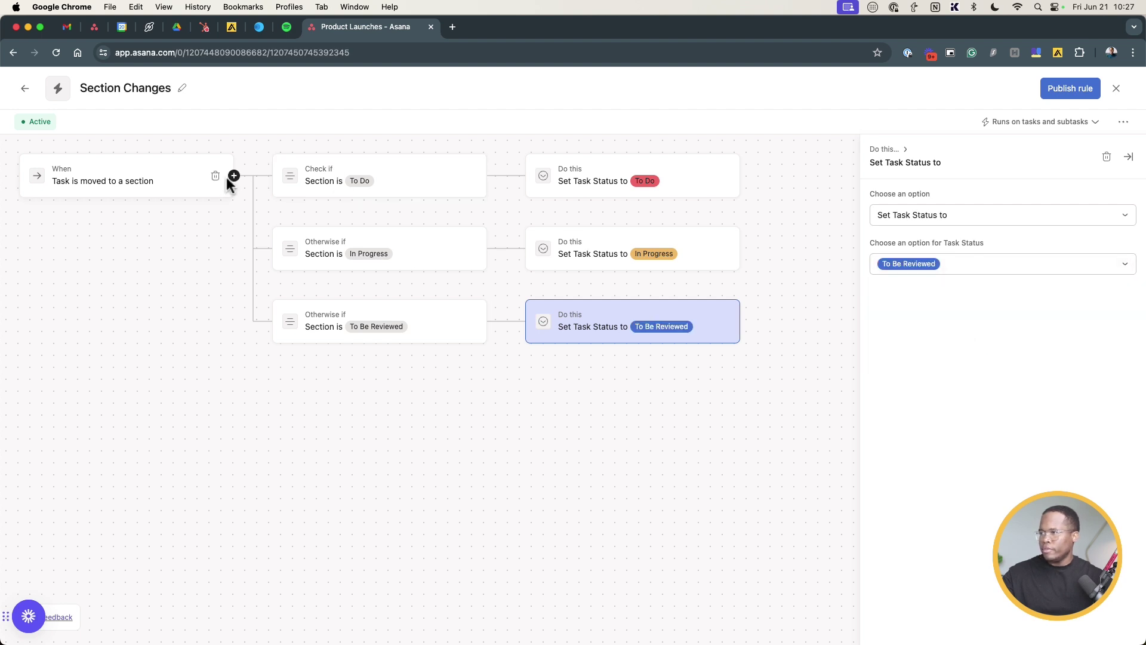
Add a branch setting Task Status to Done for tasks in the Done section.
{"action": "left_click", "coordinate": [233, 175]}
{"action": "left_click", "coordinate": [278, 219]}
{"action": "left_click", "coordinate": [929, 253]}
{"action": "left_click", "coordinate": [930, 266]}
{"action": "left_click", "coordinate": [930, 289]}
{"action": "left_click", "coordinate": [739, 396]}
{"action": "scroll", "coordinate": [898, 401], "scroll_direction": "down", "scroll_amount": 4}
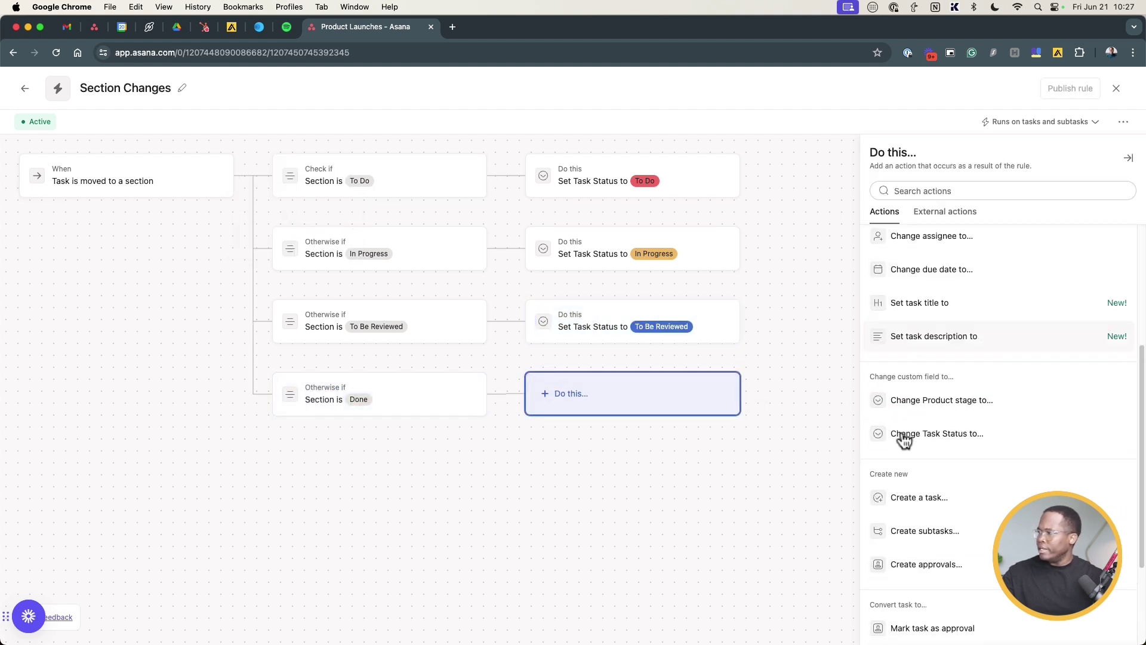
{"action": "left_click", "coordinate": [954, 442]}
{"action": "left_click", "coordinate": [935, 264]}
{"action": "left_click", "coordinate": [925, 356]}
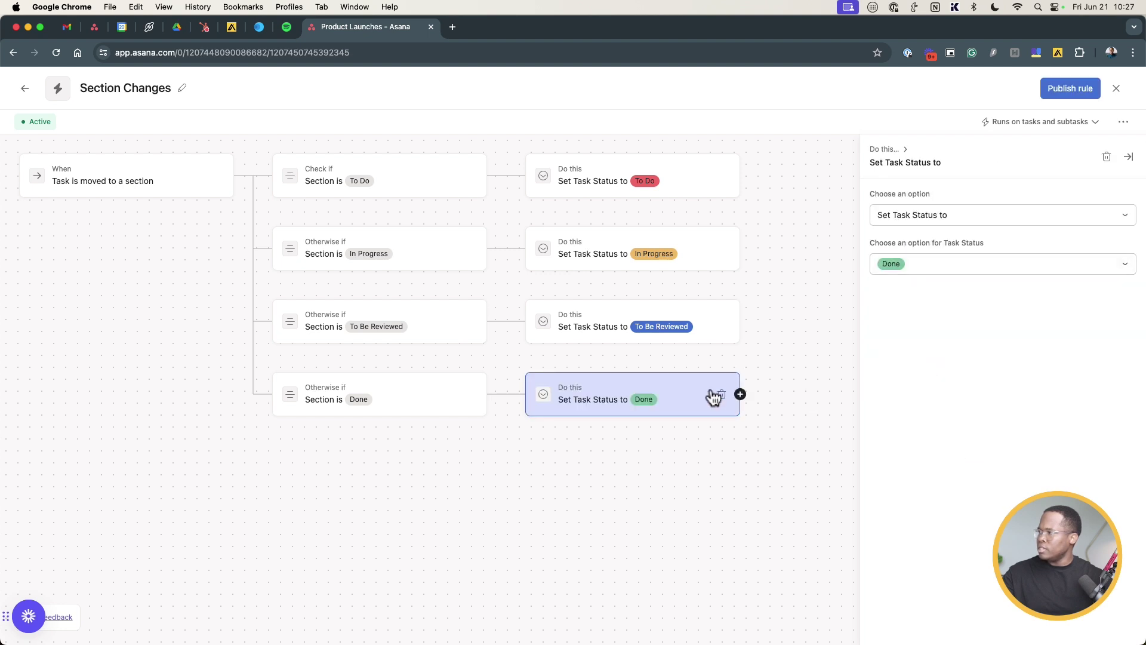
Add a Complete task action to the Done branch and publish the Section Changes rule.
{"action": "left_click", "coordinate": [754, 427]}
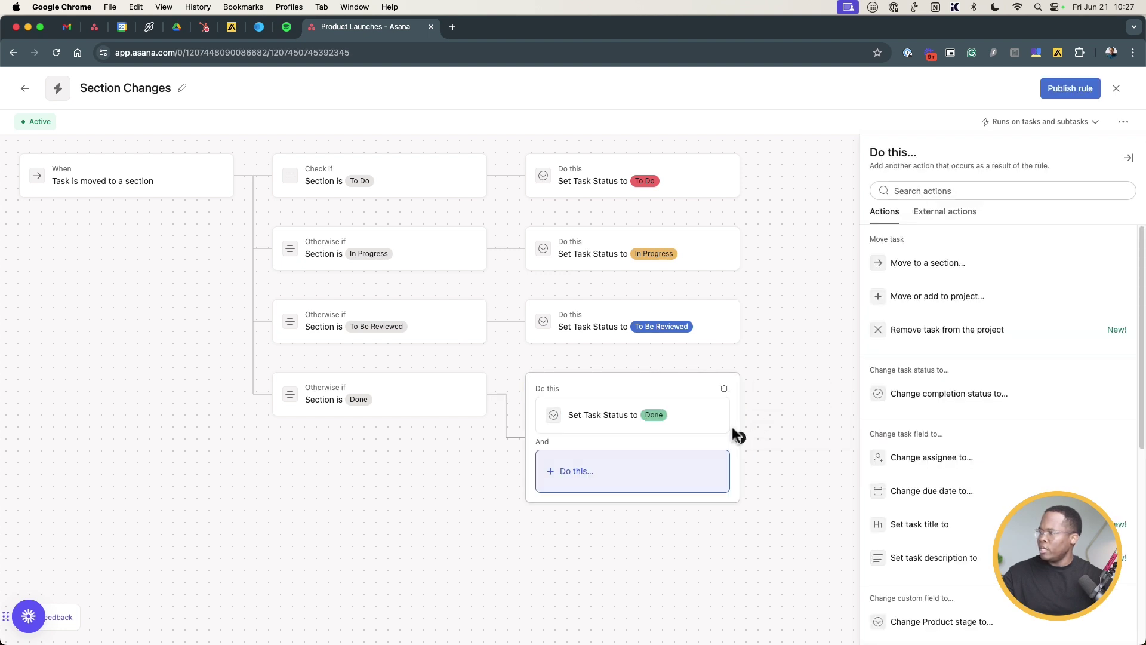
{"action": "scroll", "coordinate": [914, 400], "scroll_direction": "down", "scroll_amount": 2}
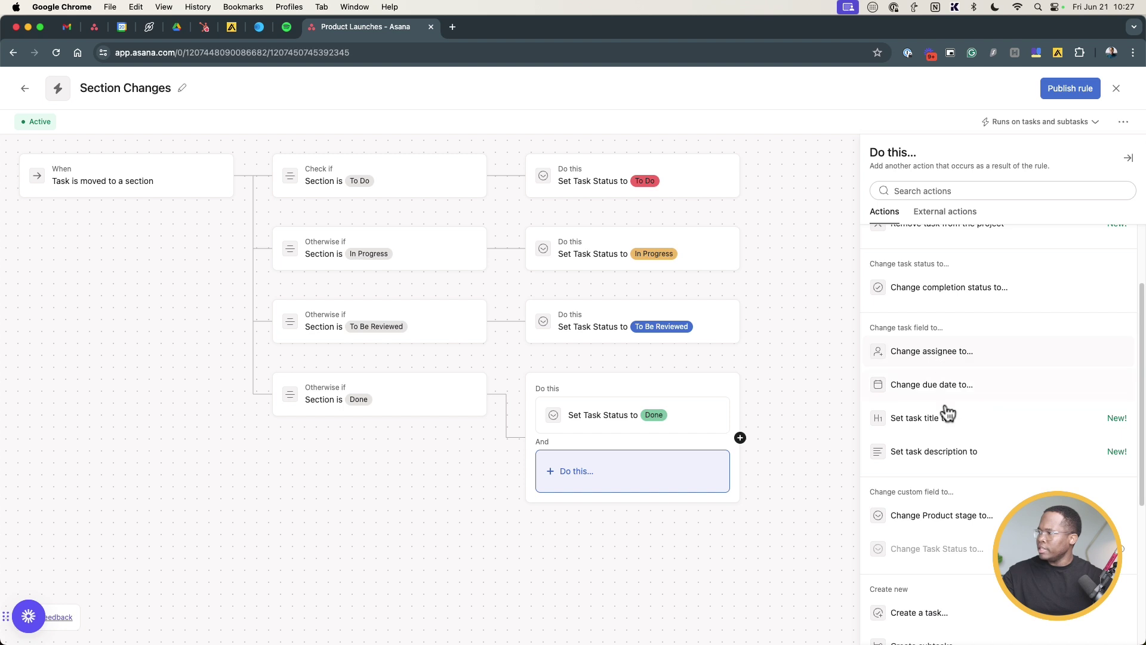
{"action": "left_click", "coordinate": [955, 288]}
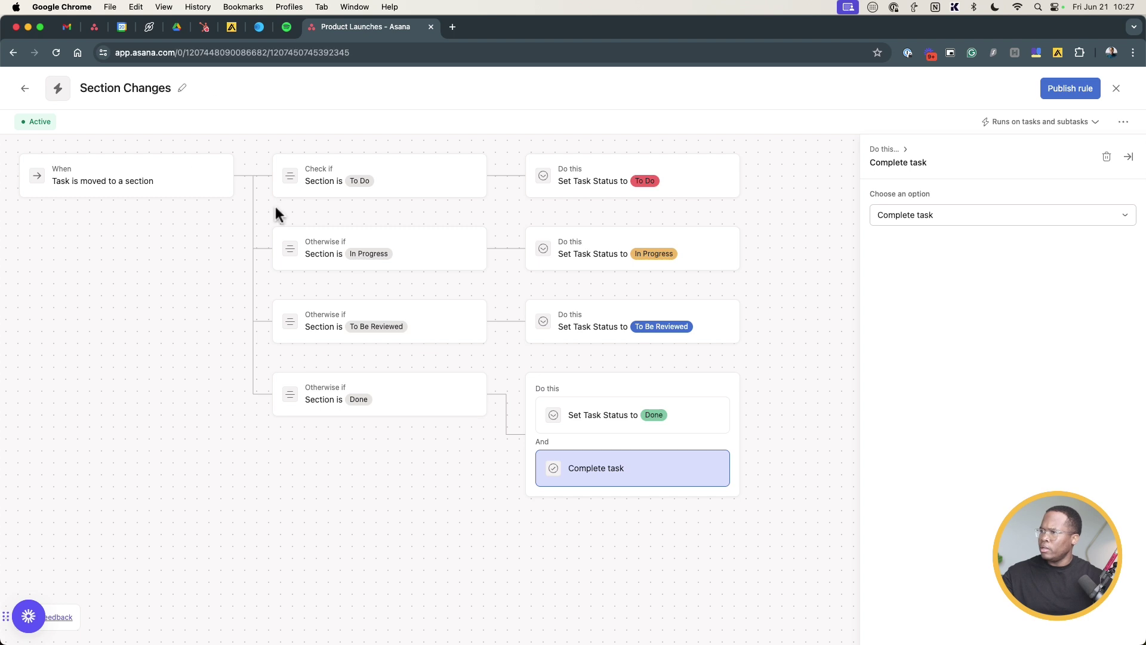
{"action": "left_click", "coordinate": [1075, 90]}
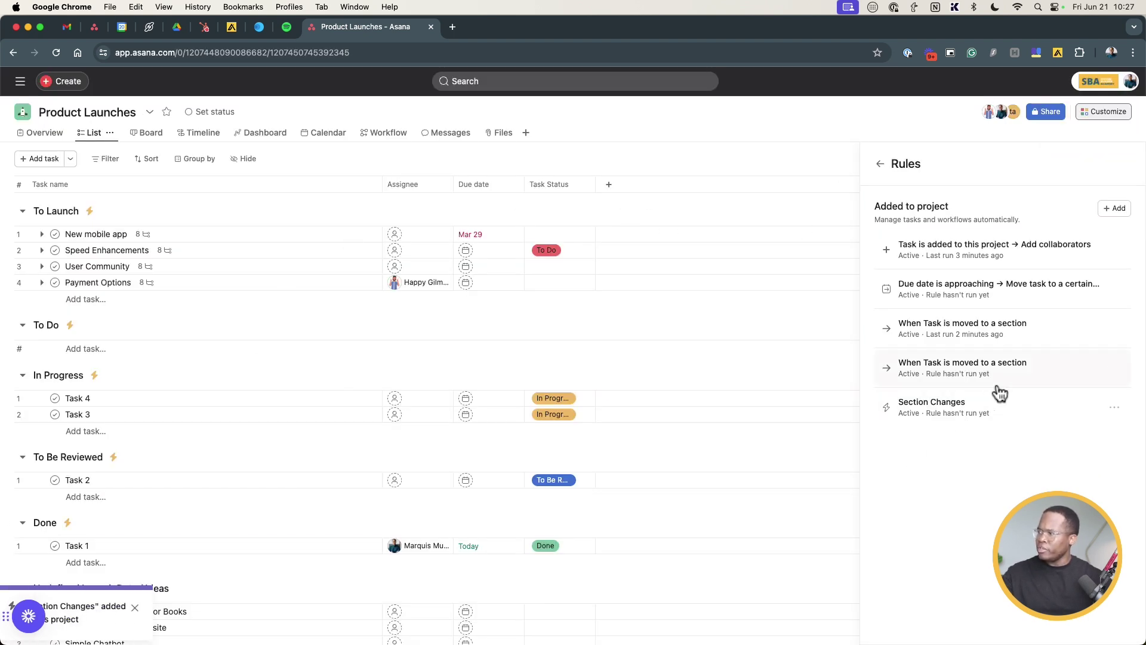
{"action": "left_click", "coordinate": [1125, 410]}
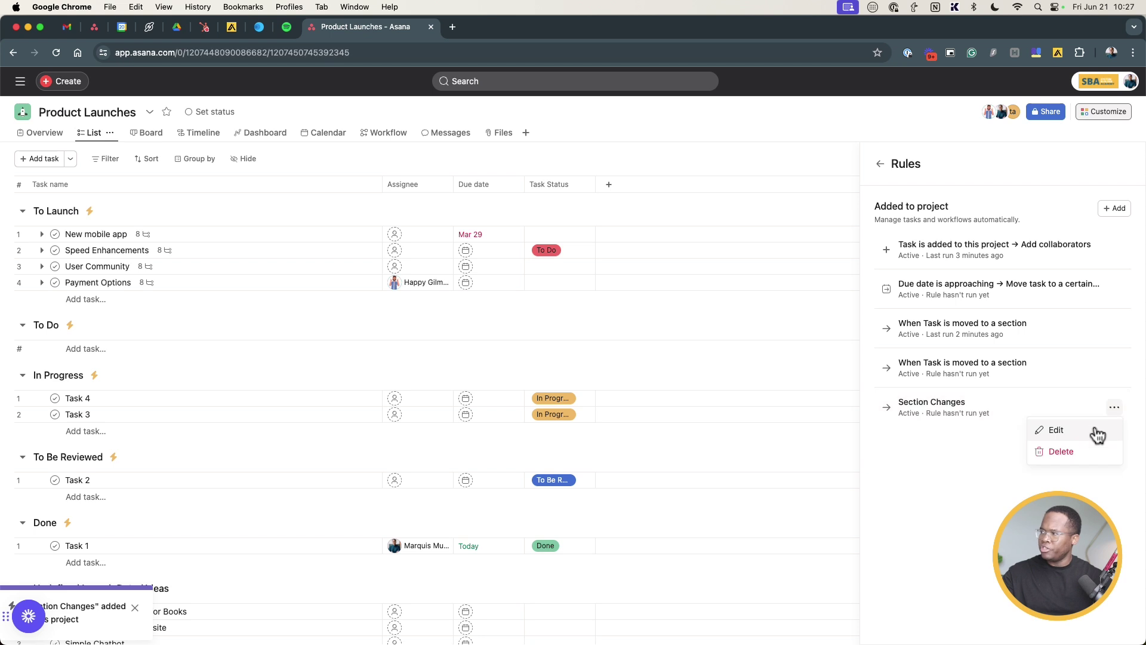
{"action": "left_click", "coordinate": [1092, 432]}
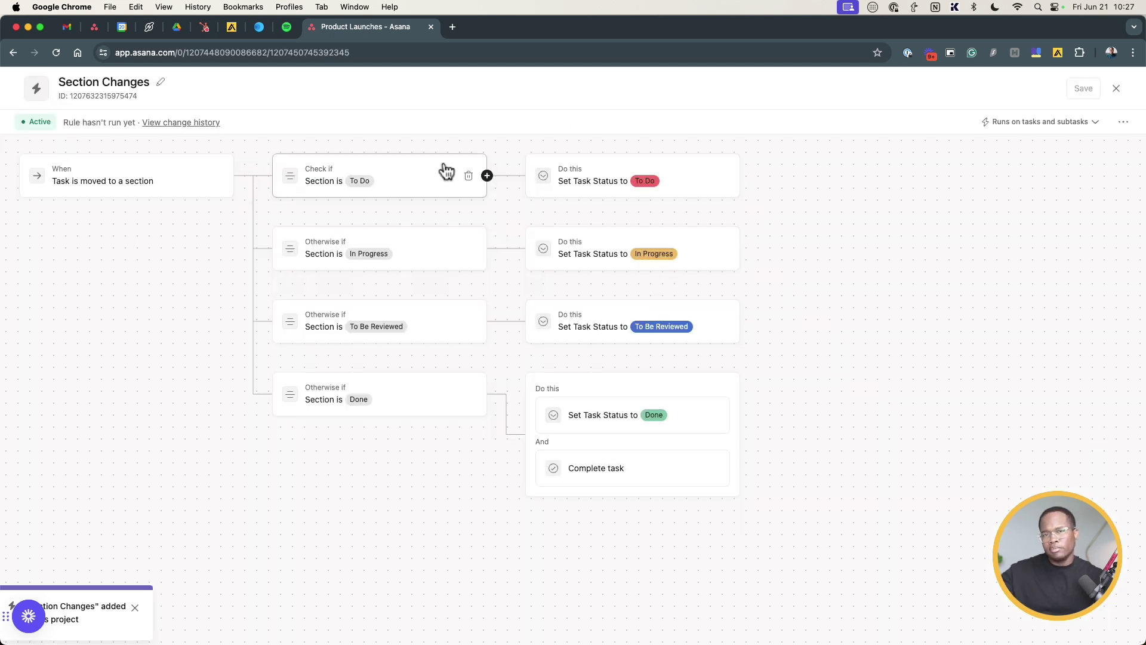
{"action": "left_click", "coordinate": [1115, 89]}
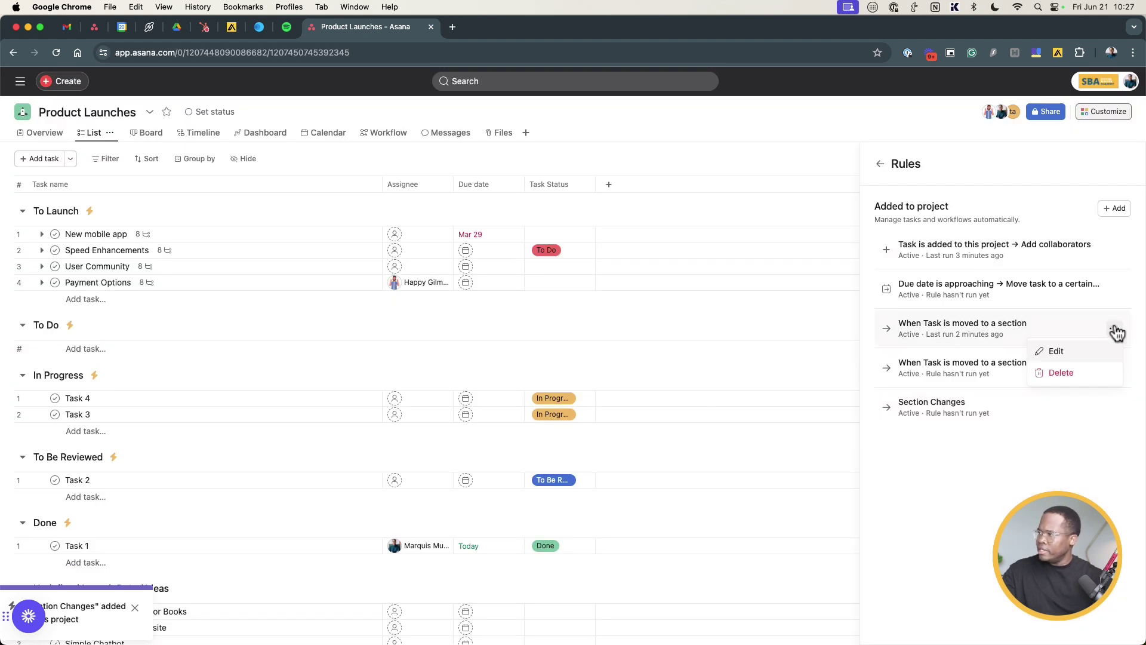
{"action": "left_click", "coordinate": [1087, 351]}
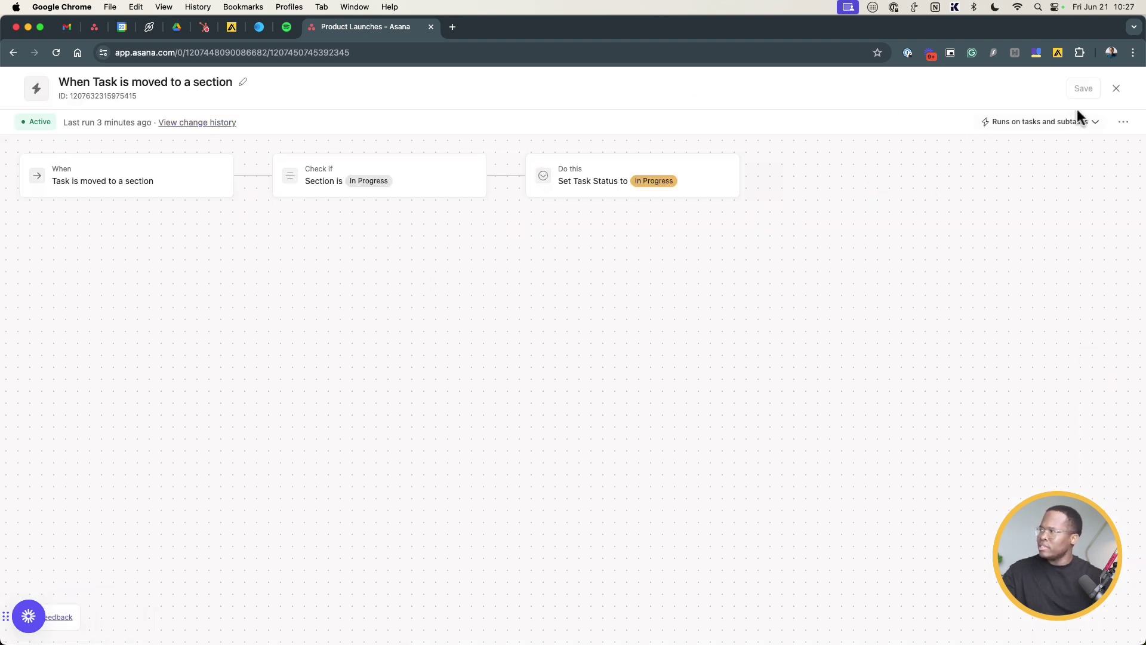
{"action": "left_click", "coordinate": [1115, 89]}
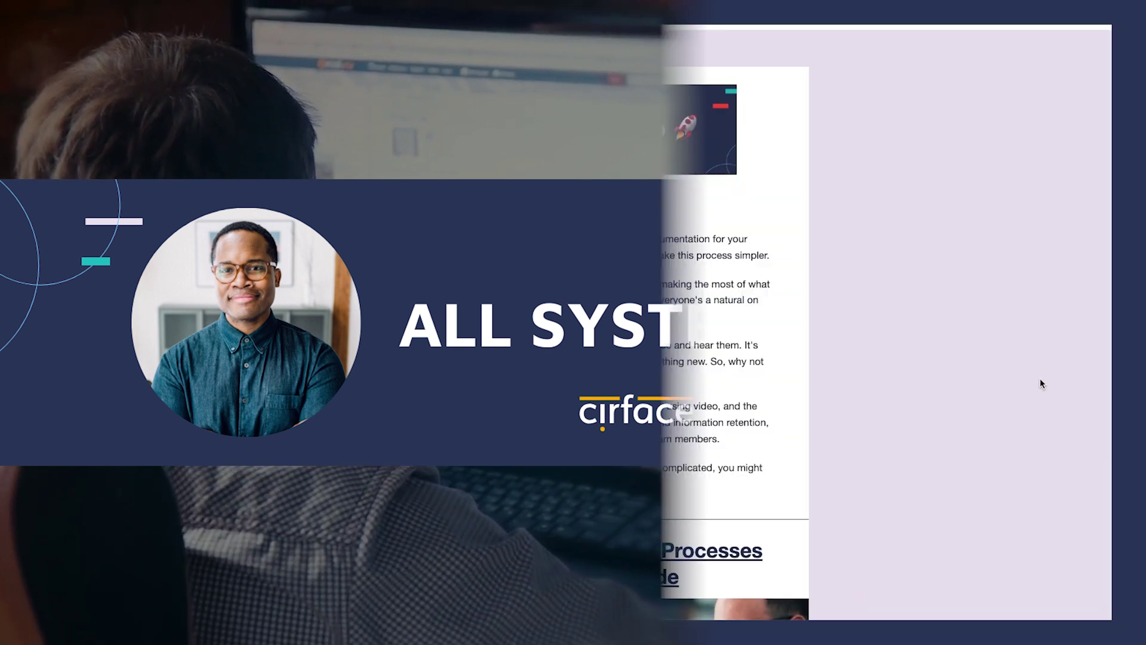
{"action": "scroll", "coordinate": [1039, 383], "scroll_direction": "down", "scroll_amount": 2}
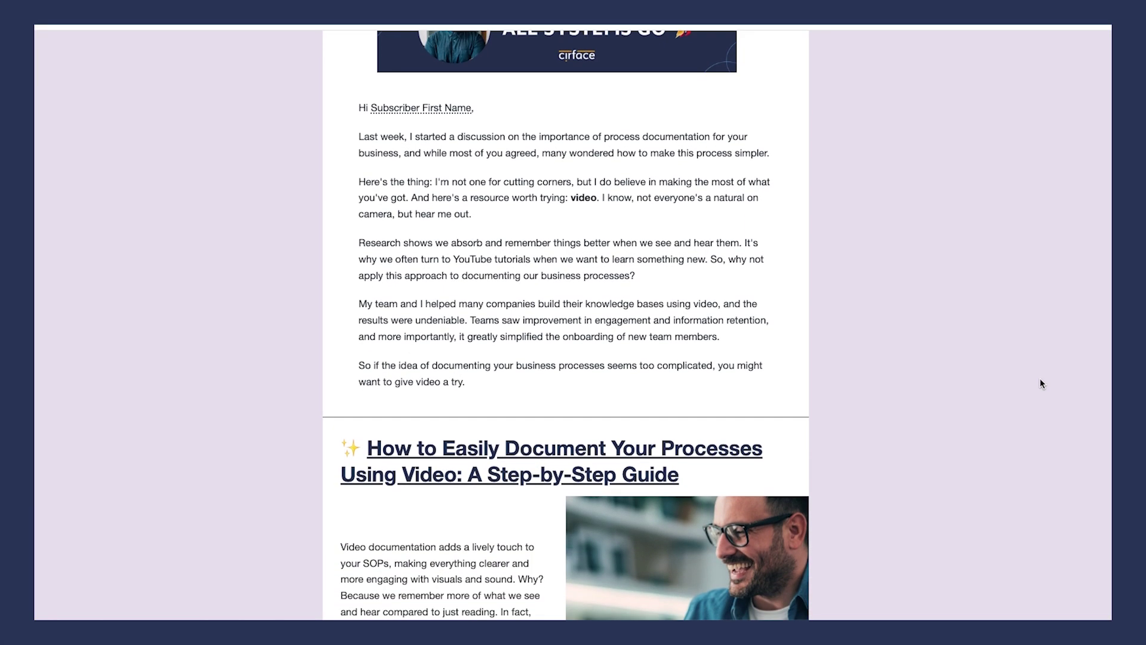
{"action": "scroll", "coordinate": [1040, 380], "scroll_direction": "down", "scroll_amount": 4}
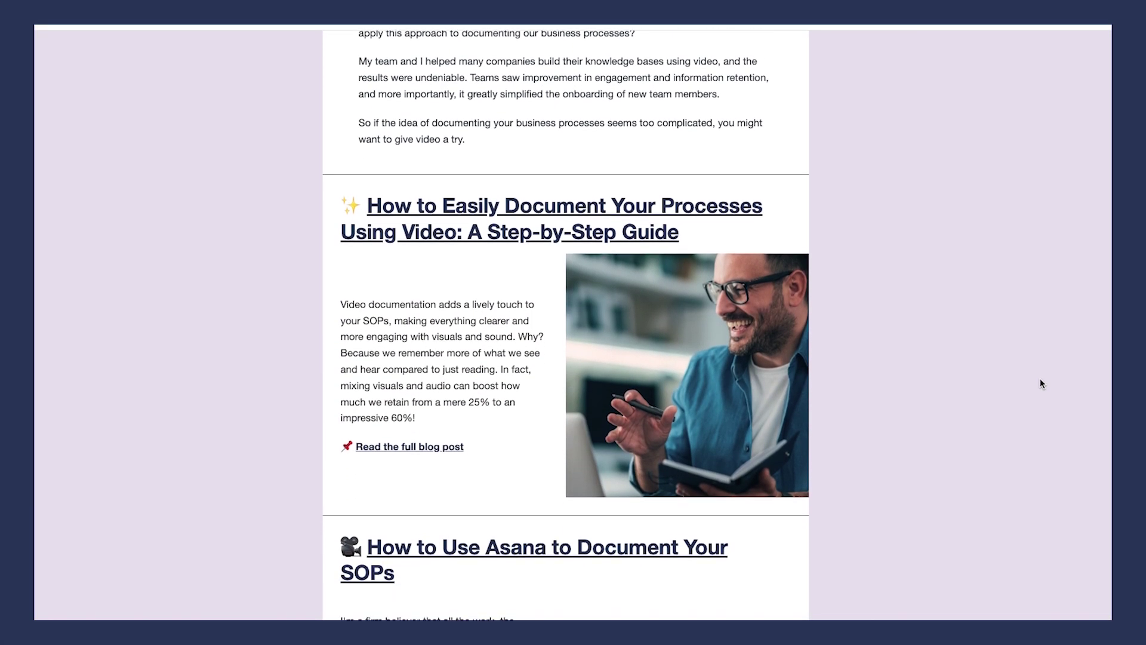
{"action": "scroll", "coordinate": [1040, 383], "scroll_direction": "down", "scroll_amount": 2}
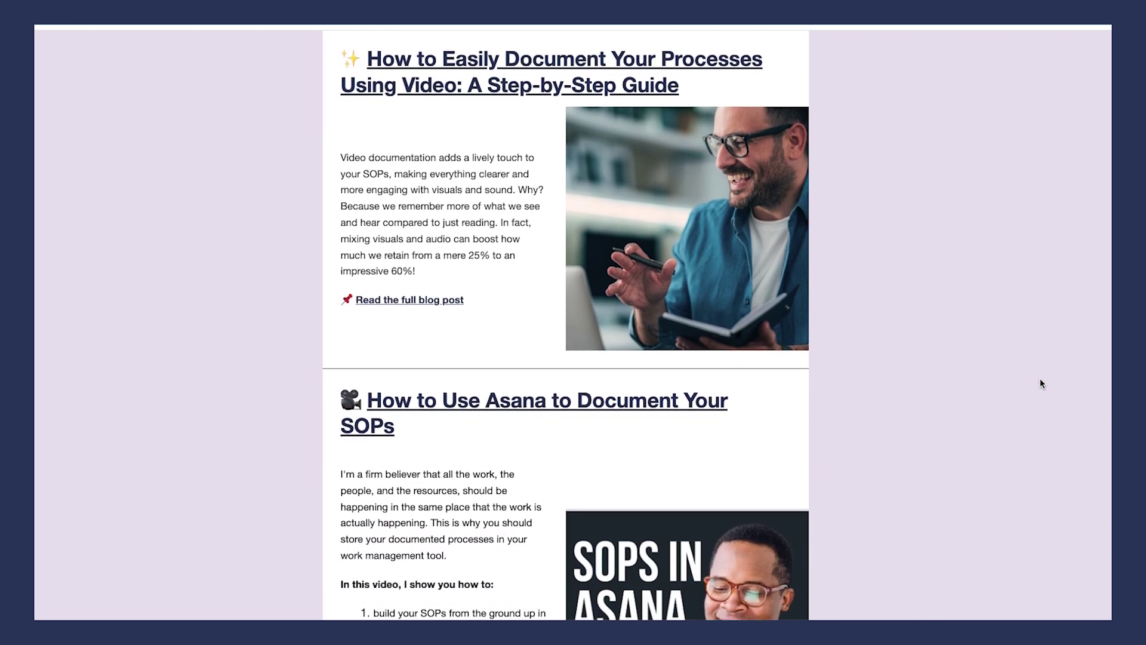
{"action": "scroll", "coordinate": [1039, 383], "scroll_direction": "down", "scroll_amount": 1}
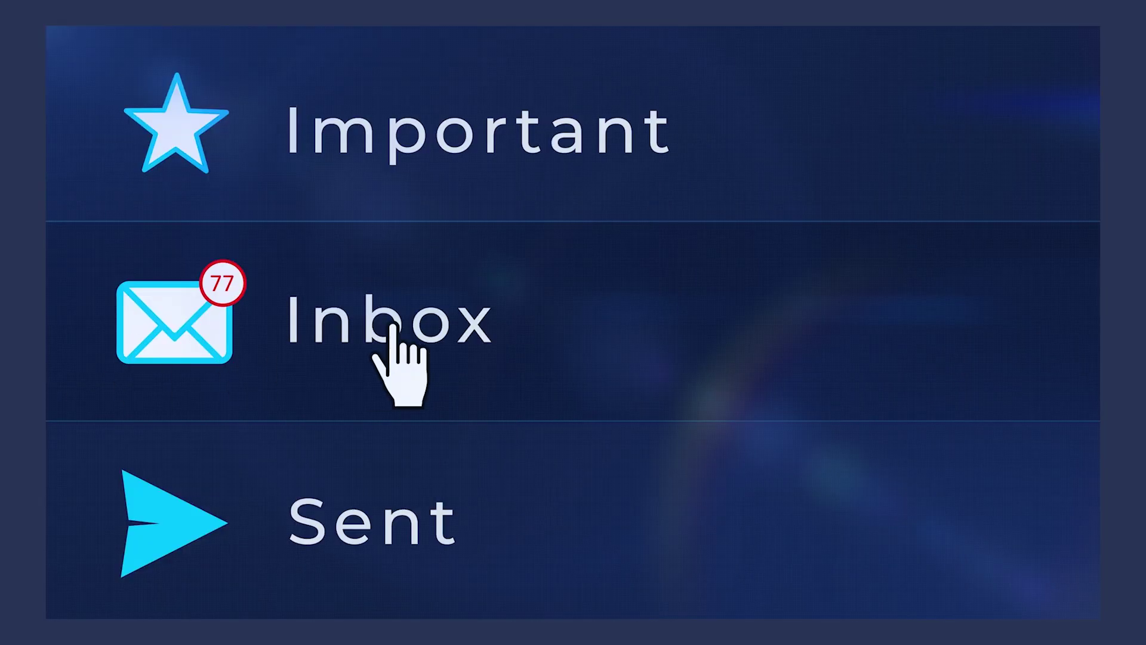